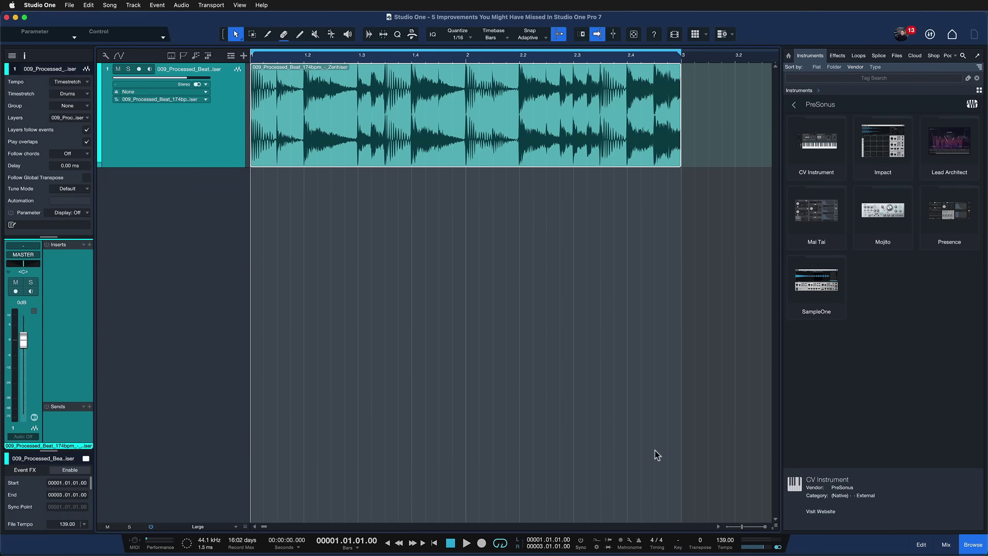
Play back the drum loop and add an Impact instrument track to the song.
key("space")
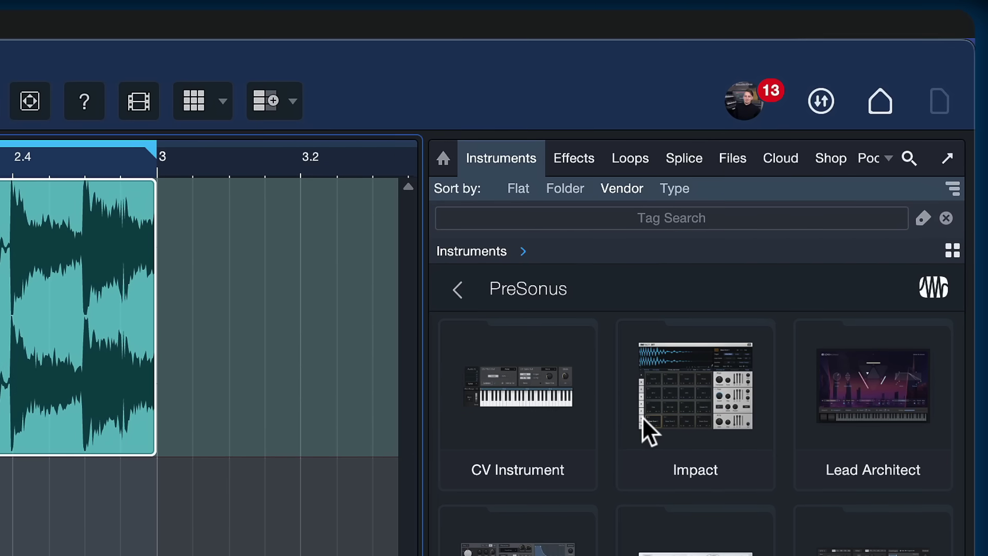
left_click(642, 417)
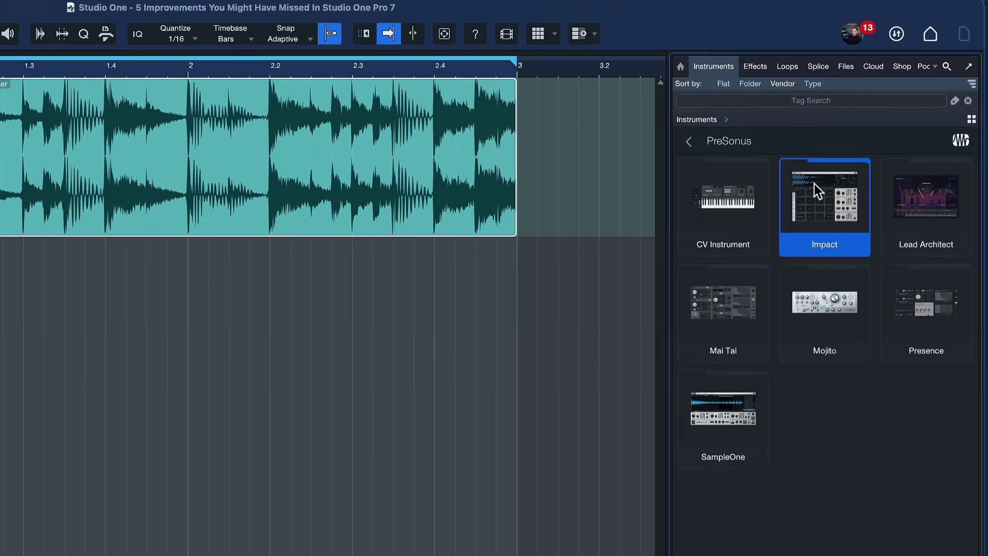
left_click_drag(676, 362, 712, 223)
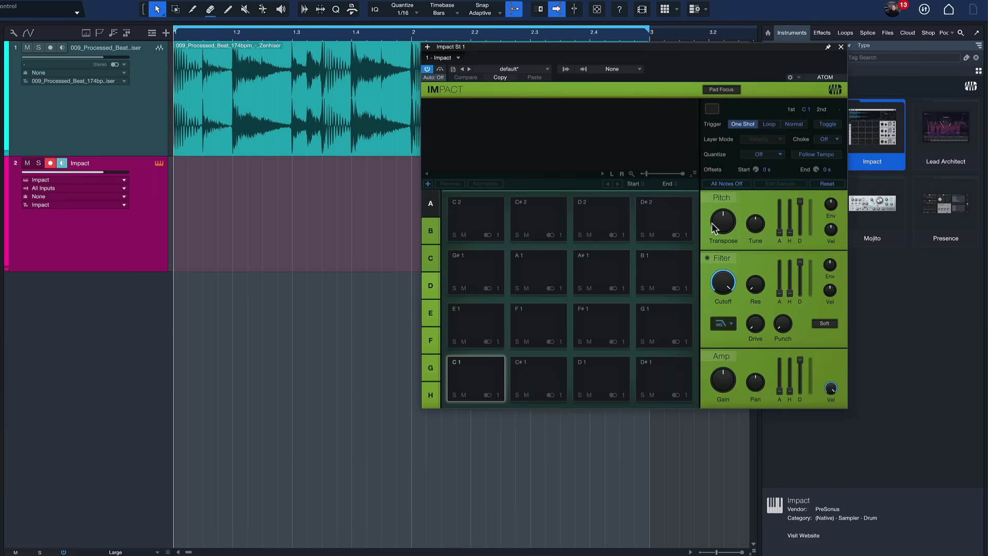
Shift-drop the drum loop on pad C1 to slice it across all Impact pads.
left_click(209, 113)
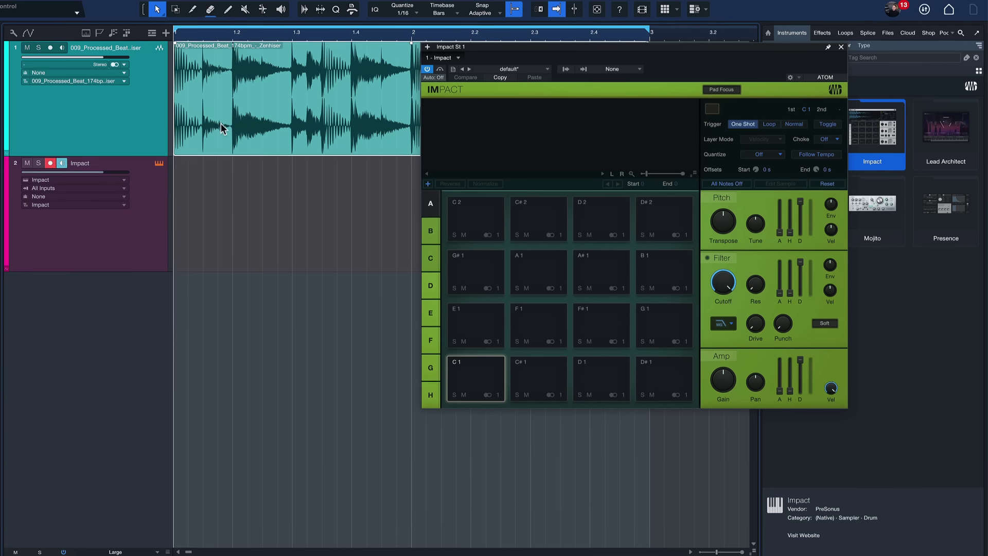
left_click_drag(223, 128, 456, 378)
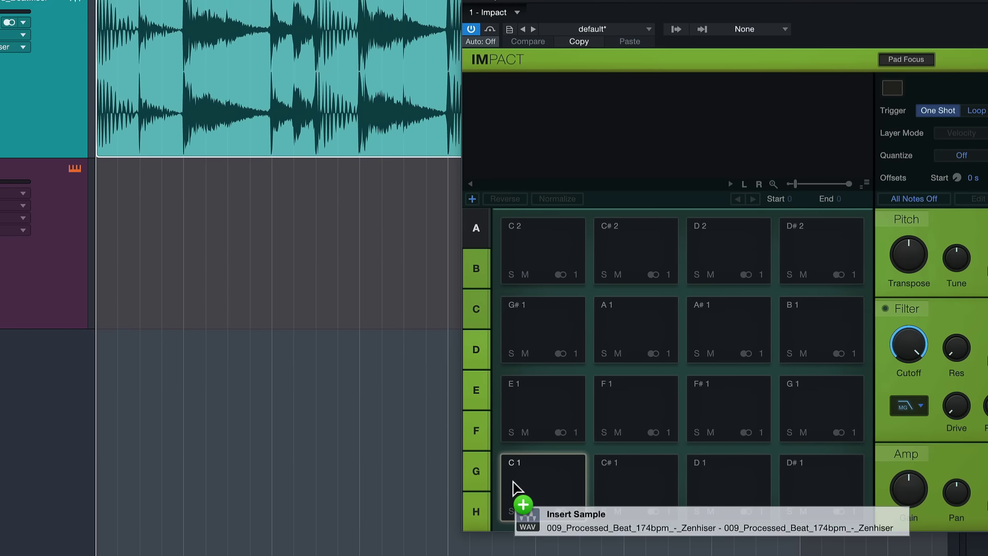
left_click_drag(512, 481, 513, 482)
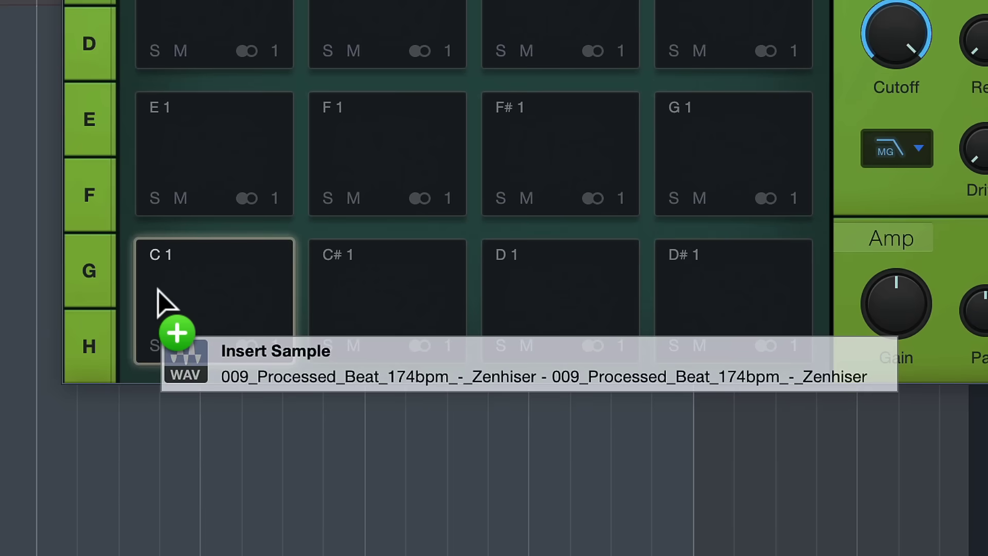
left_click_drag(157, 289, 157, 289)
key("shift")
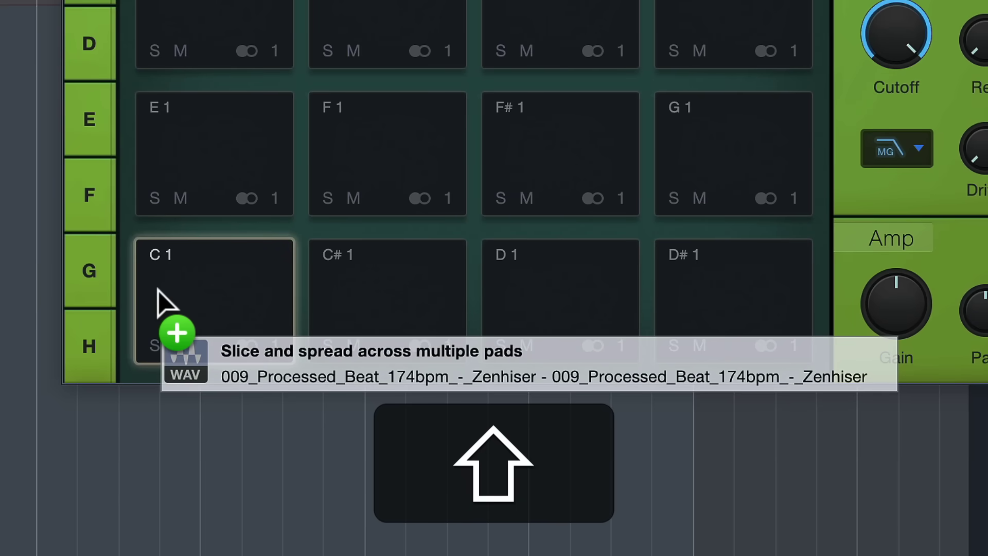
left_click_drag(157, 289, 157, 289)
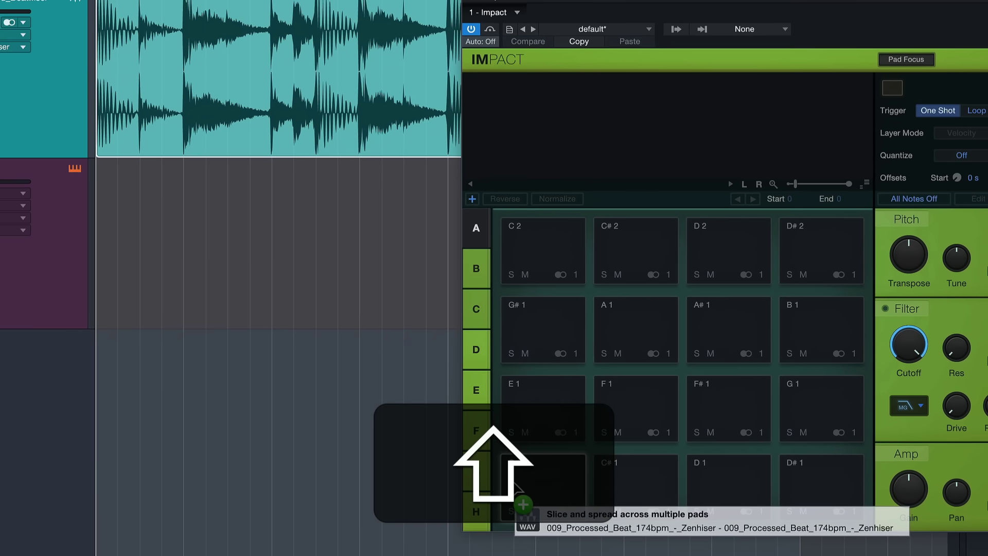
left_click_drag(513, 484, 513, 484)
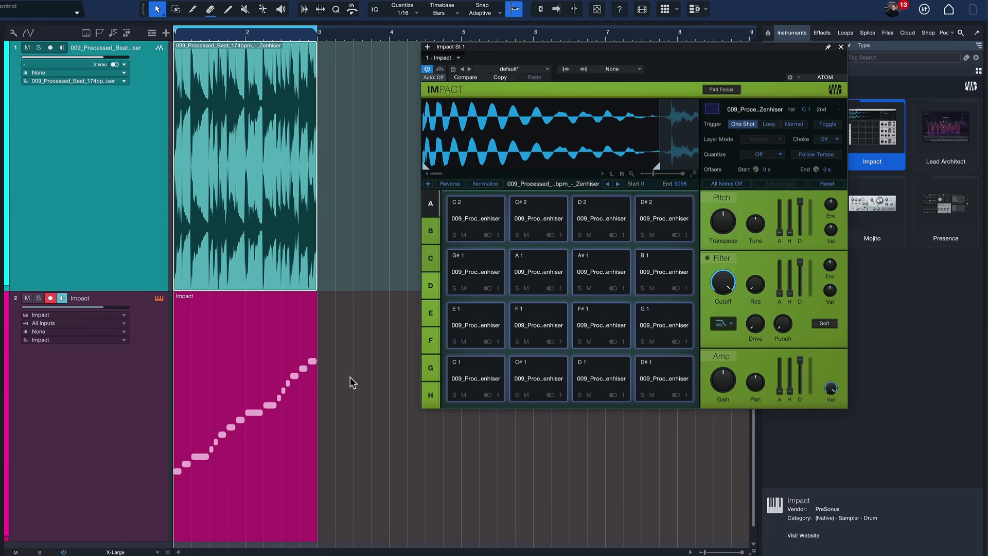
Undo the sliced part and the Impact track, then add a fresh Impact instrument track.
key("ctrl+z")
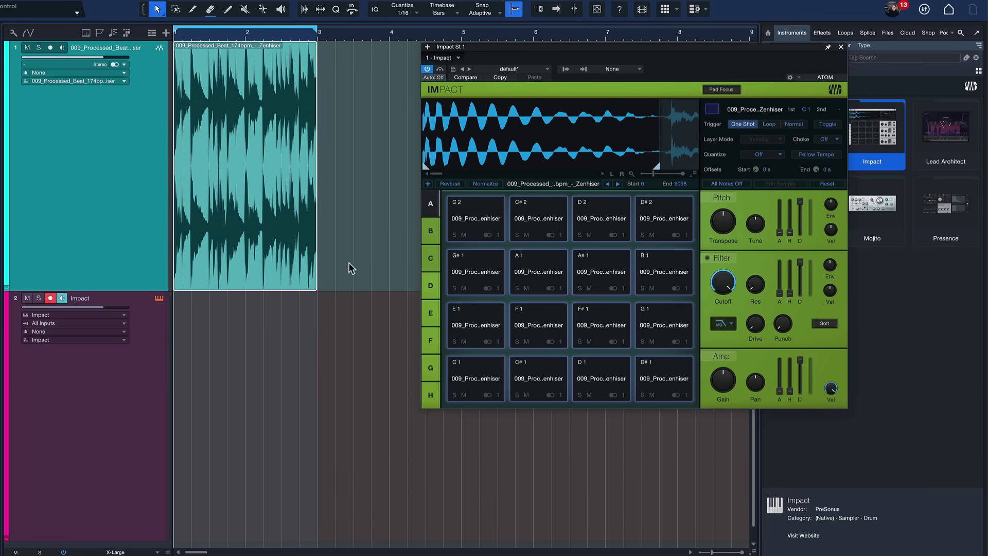
key("ctrl+z")
left_click_drag(870, 147, 414, 349)
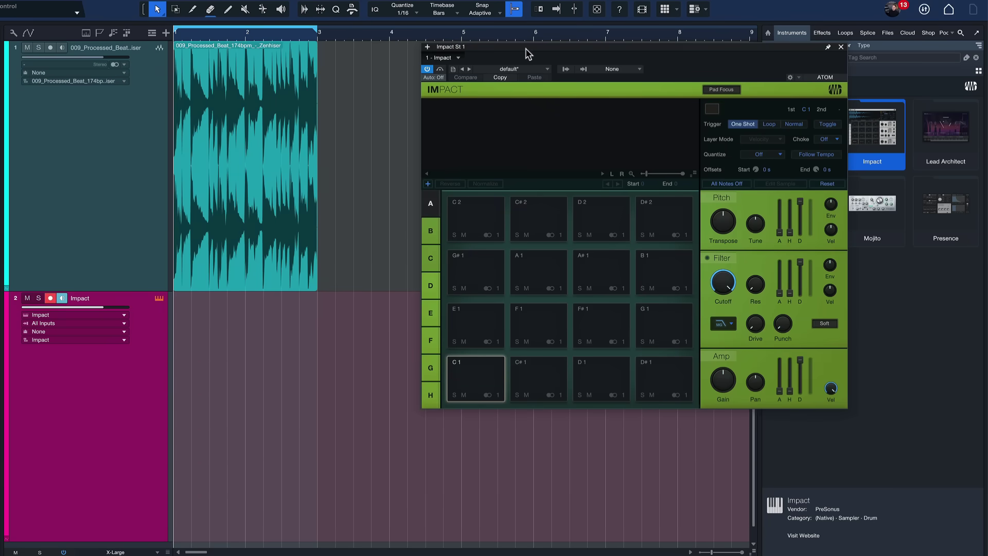
Shift-drop the drum loop on pad C1 to slice it across all Impact pads again.
left_click(252, 121)
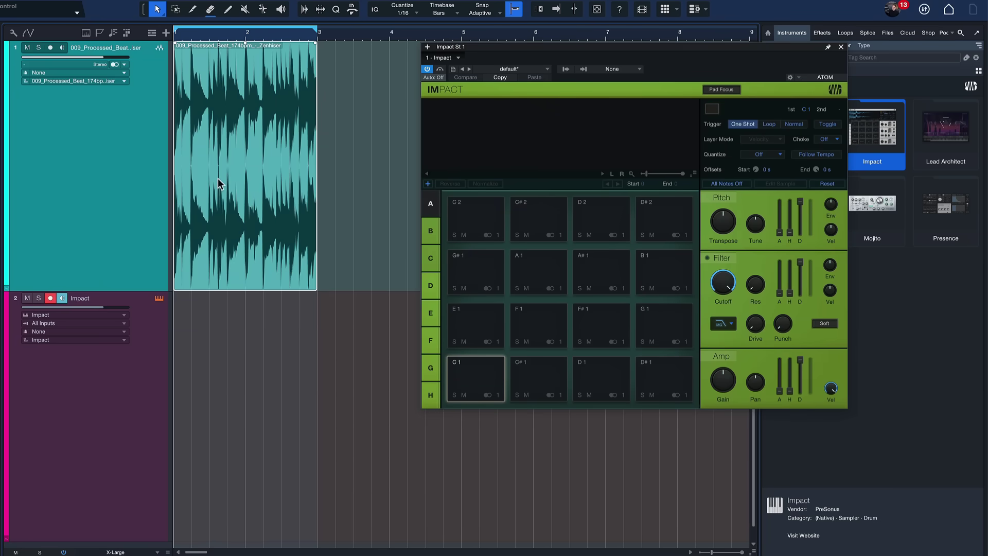
left_click_drag(218, 178, 485, 364)
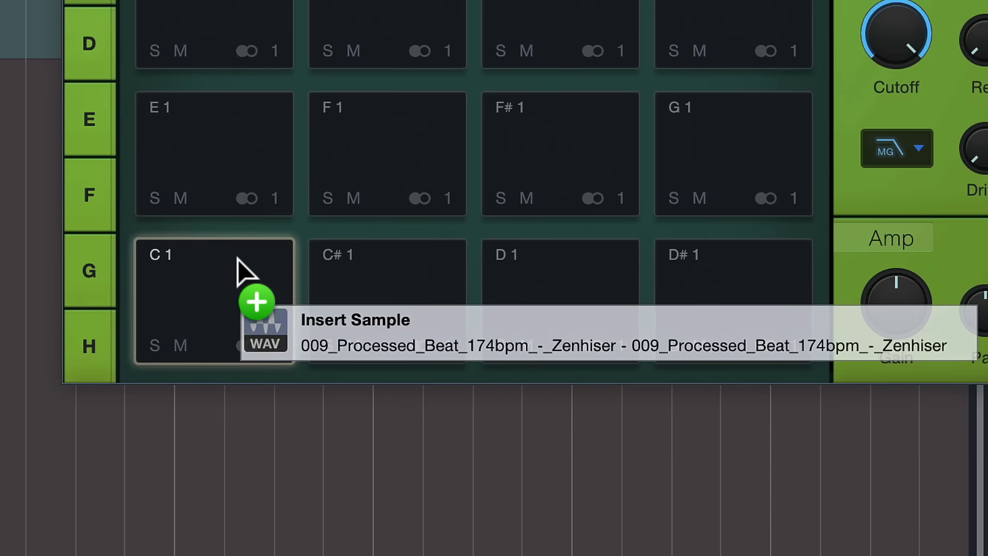
left_click_drag(238, 258, 237, 258)
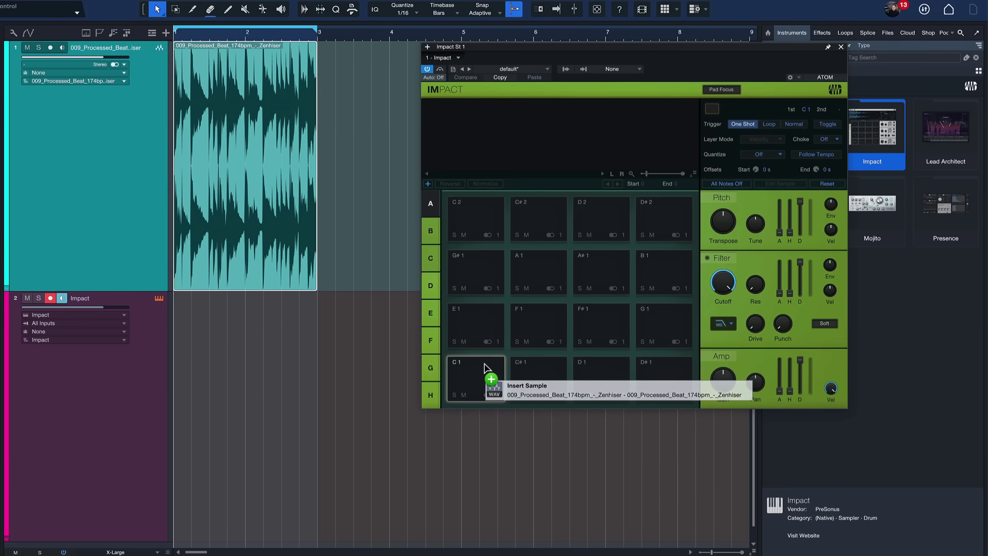
left_click_drag(484, 363, 484, 363)
key("shift")
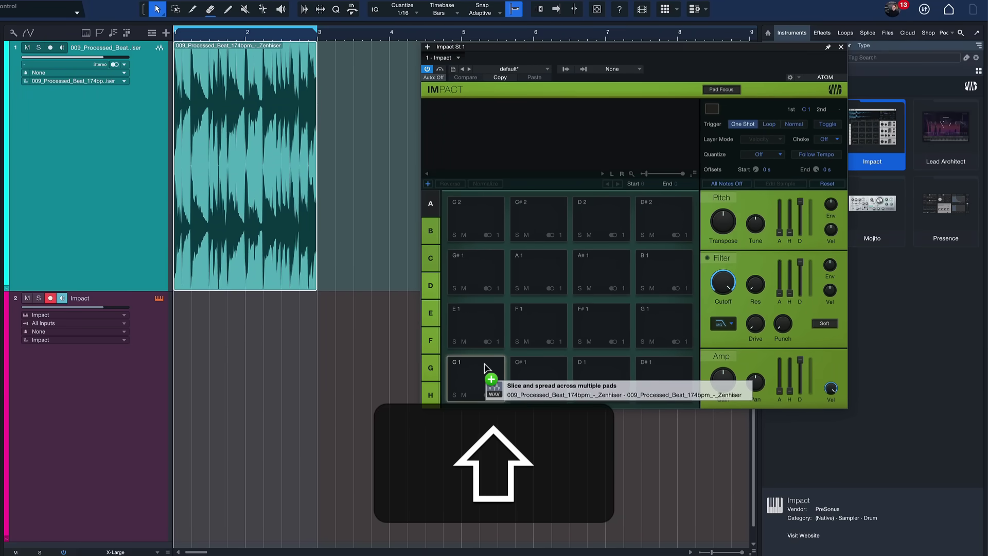
left_click_drag(484, 364, 484, 365)
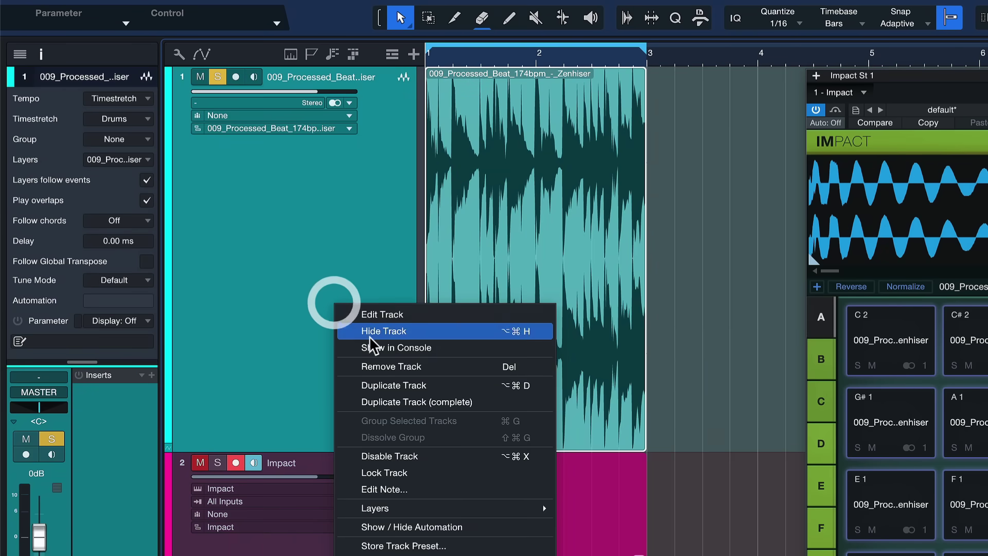
Delete the drum loop audio track, open the Impact part's notes, and audition the C 1 and other slices.
left_click(391, 363)
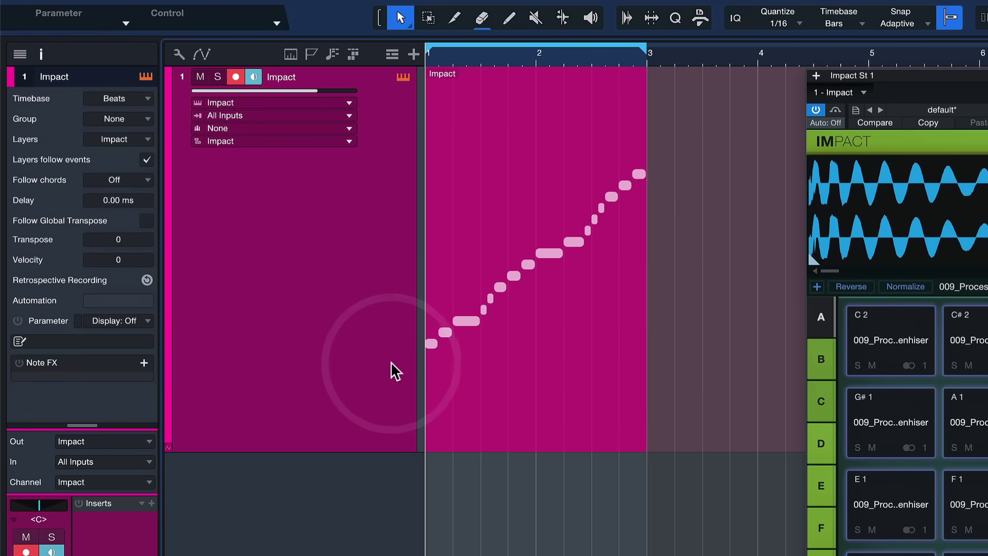
double_click(521, 345)
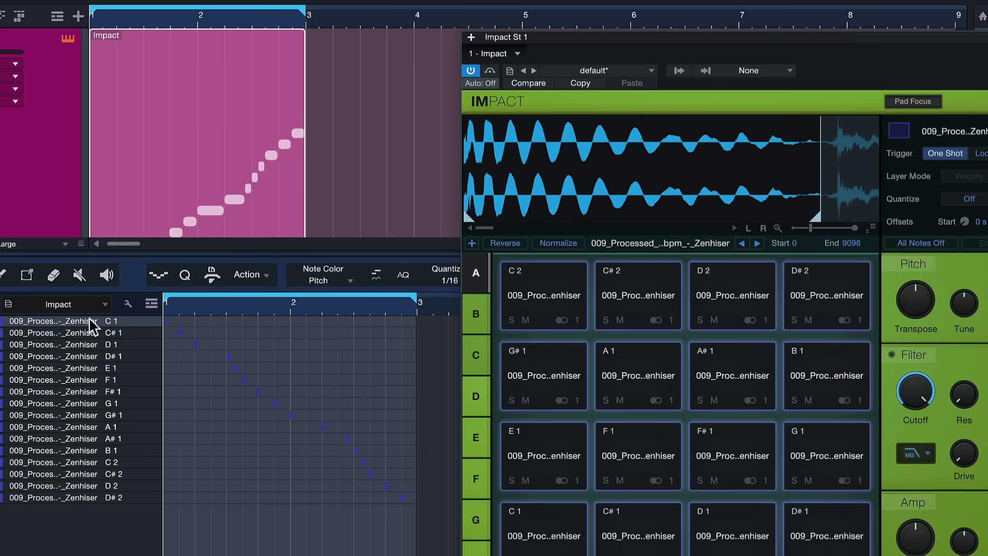
left_click(251, 239)
left_click(91, 332)
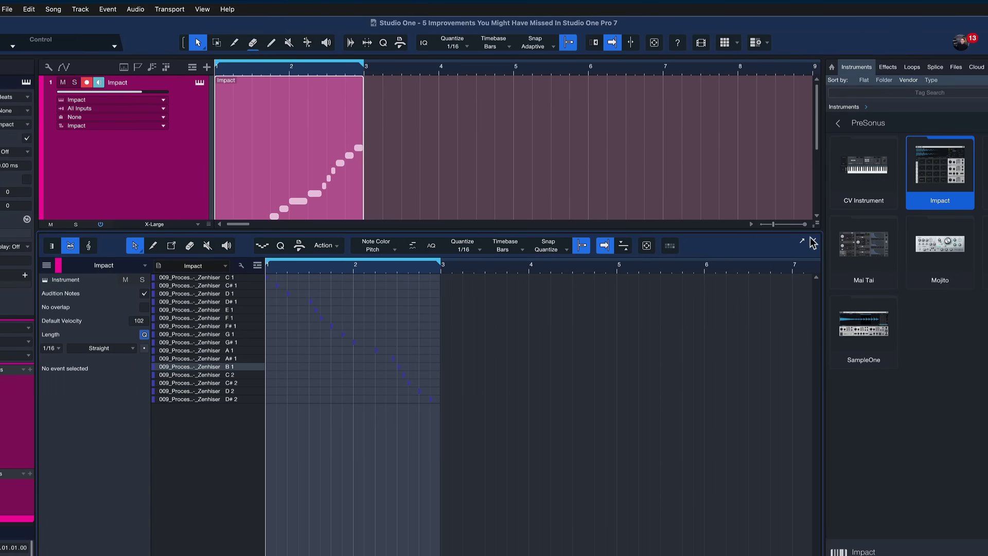
Use Instrument Parts > Convert Part to Pattern on the Impact part and open its 32-step pattern.
left_click(812, 241)
key("z")
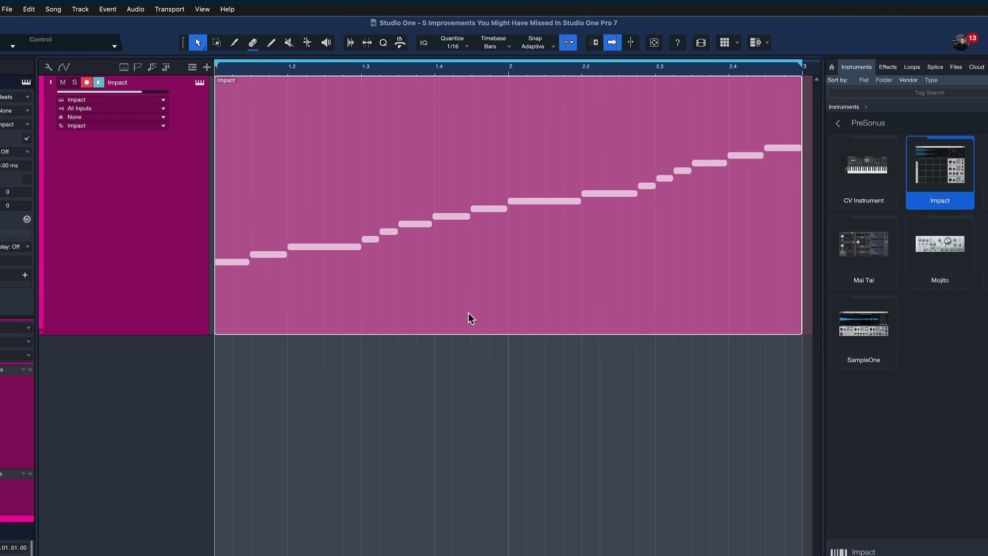
right_click(344, 200)
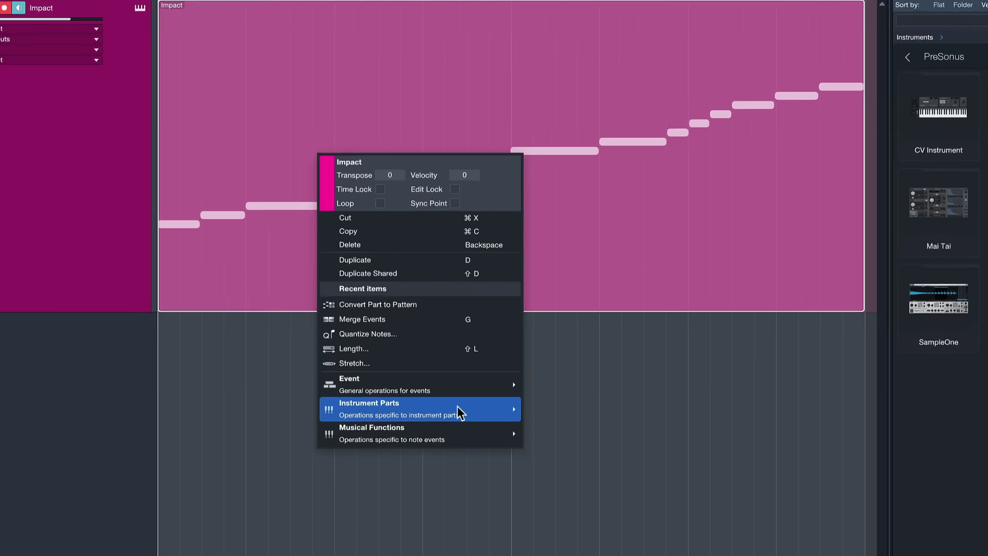
mouse_move(465, 427)
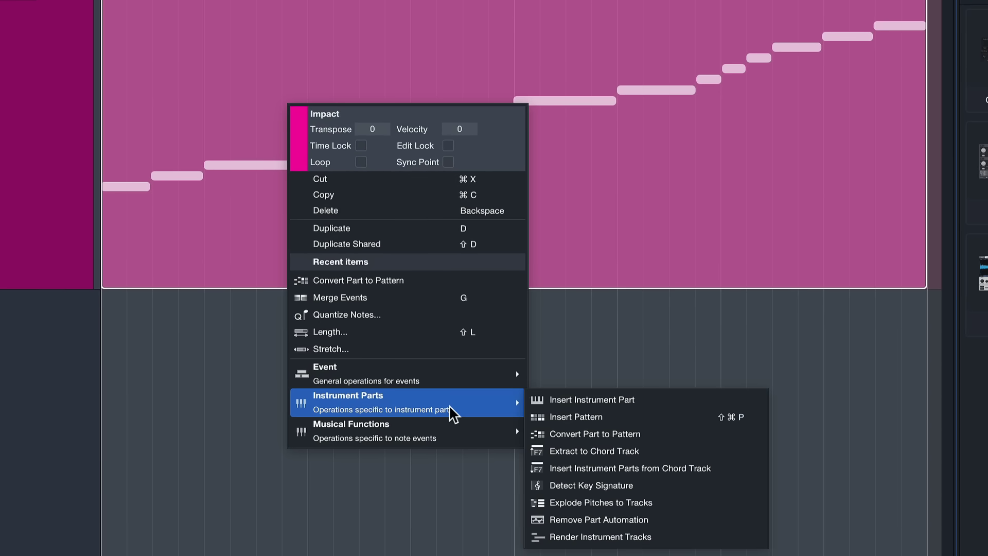
left_click(606, 433)
double_click(499, 218)
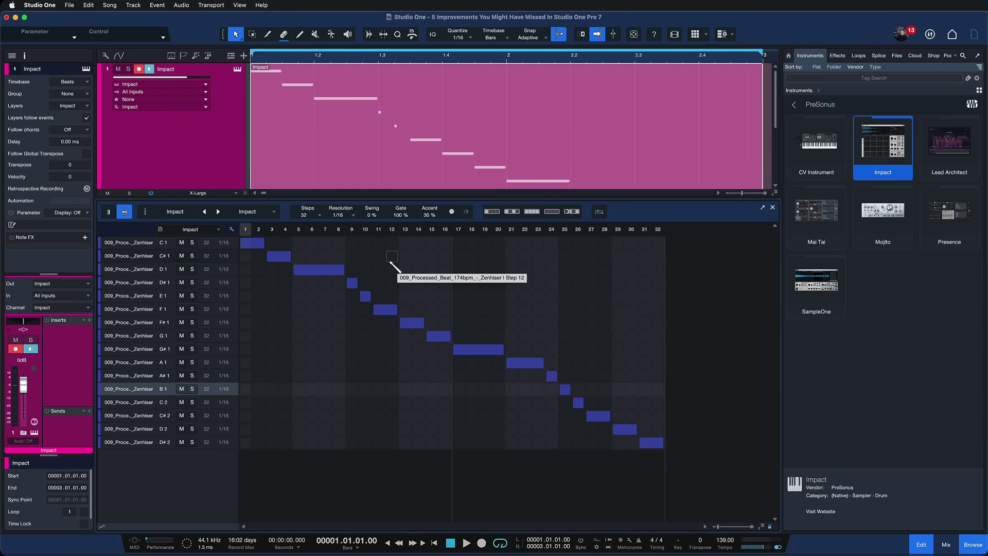
Start playback, fill C1 steps 29–32, add D1 hits at 16 and 19, and E1 at 22, 26, 27.
key("space")
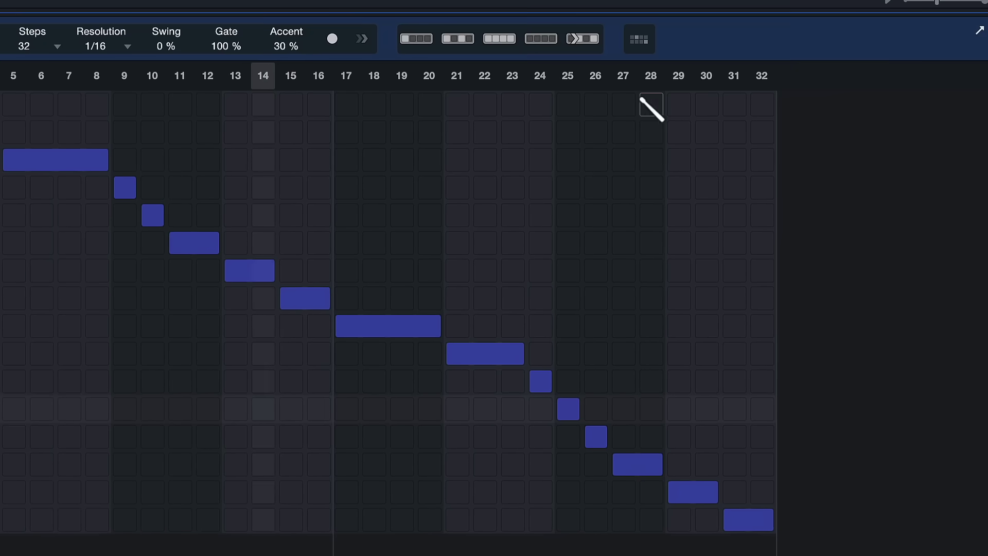
left_click_drag(618, 241, 654, 240)
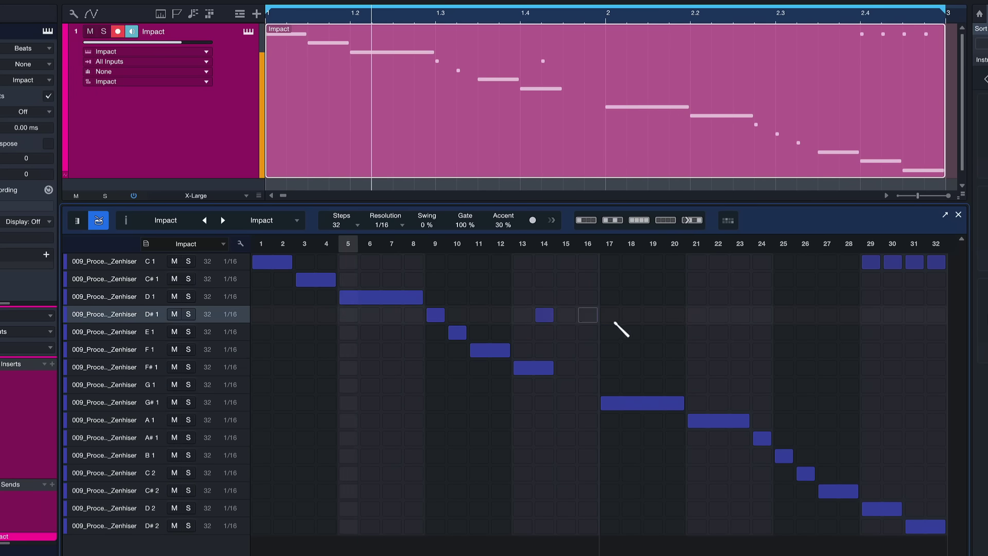
left_click(587, 297)
left_click(653, 298)
left_click(718, 332)
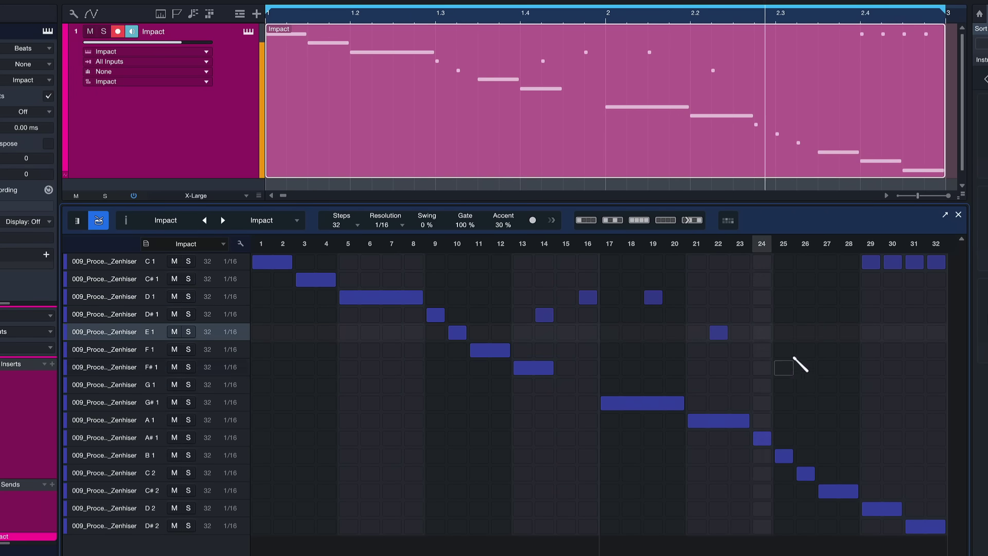
left_click(805, 331)
left_click(826, 331)
Add D1 hits at steps 27, 28 and 24, adjusting the D1 hits at steps 12 and 19.
left_click(827, 297)
left_click(848, 296)
left_click(501, 296)
left_click(507, 296)
left_click(761, 296)
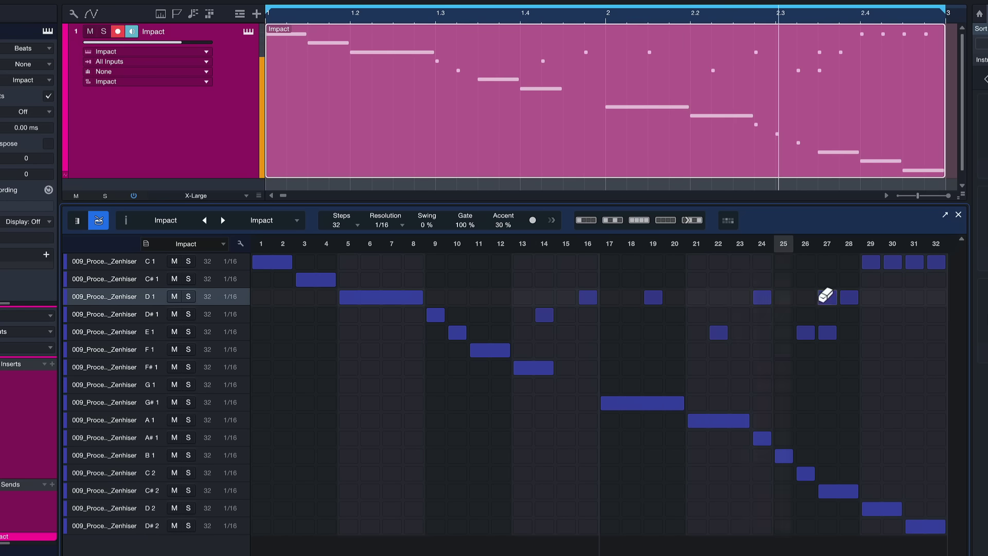
left_click(654, 297)
left_click(653, 297)
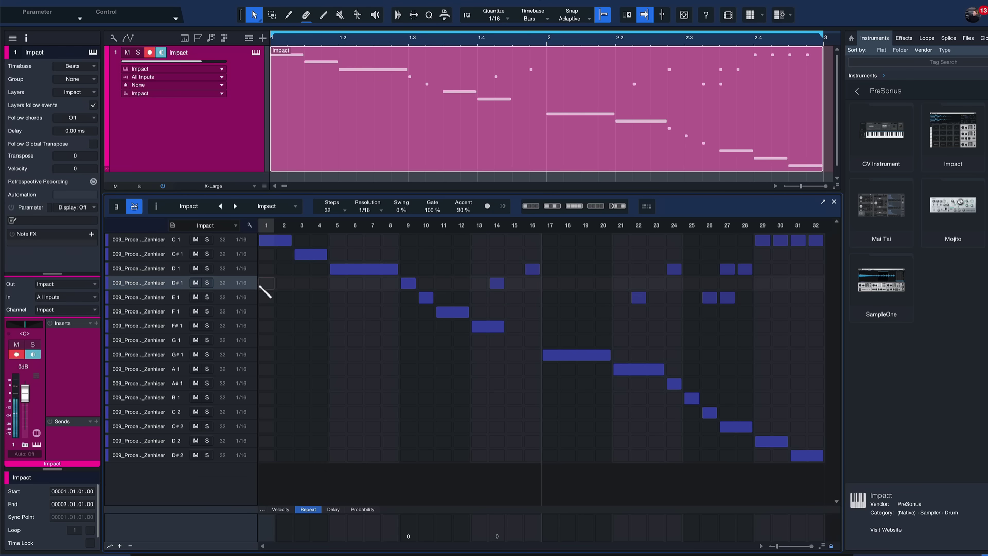
Fill the D#1 row across the whole pattern and lower its step probability to 61%.
mouse_move(261, 287)
left_mouse_down()
mouse_move(536, 266)
mouse_move(796, 268)
left_mouse_up()
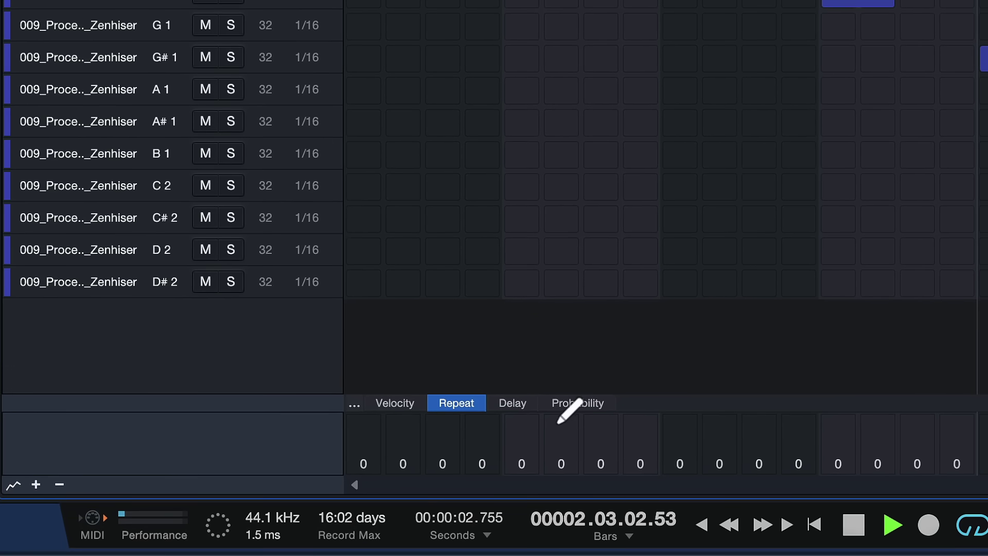
left_click(565, 406)
mouse_move(563, 427)
left_mouse_down()
mouse_move(570, 442)
mouse_move(569, 414)
left_mouse_up()
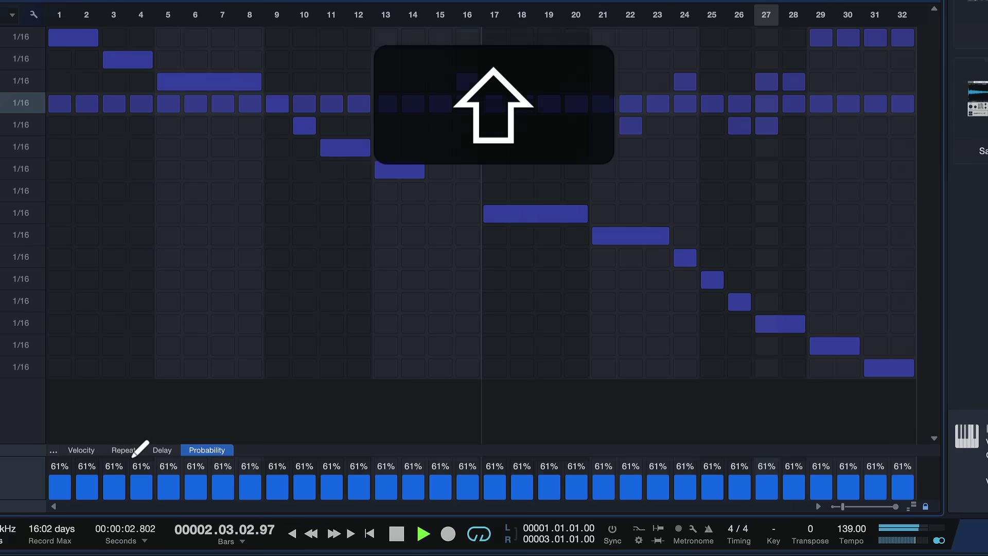
Set step repeats (step 7 once, 20 twice, 22 and 26 four times) and stop playback.
left_click(459, 405)
left_click(182, 497)
left_click(569, 489)
left_click(673, 488)
left_click(518, 496)
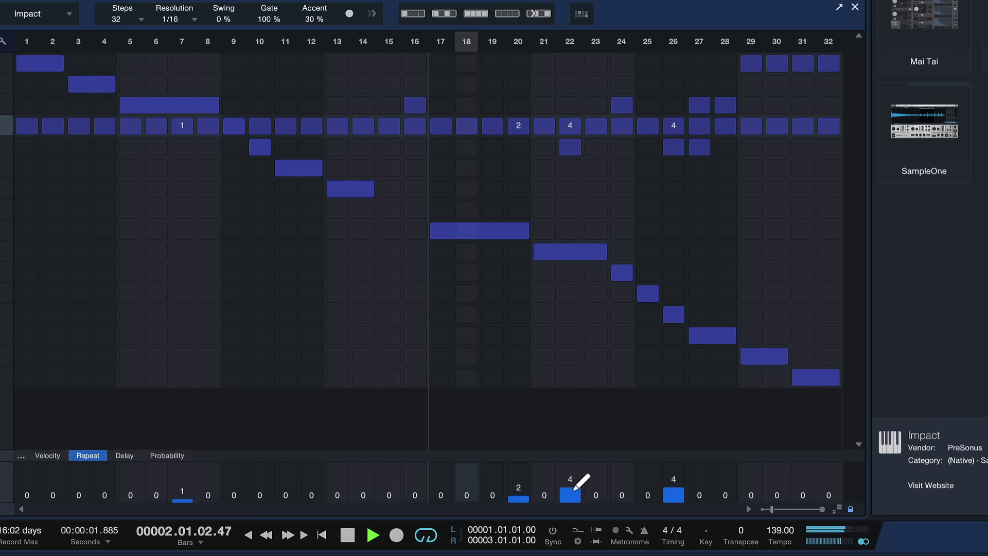
key("space")
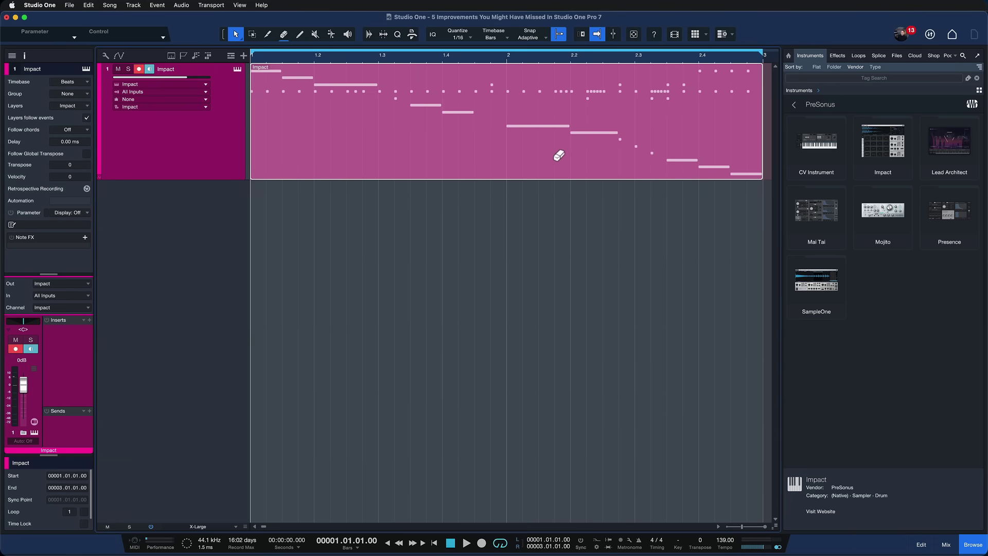
Bounce the Impact pattern to audio with Cmd+B, then reopen the pattern event in the step editor.
key("super+b")
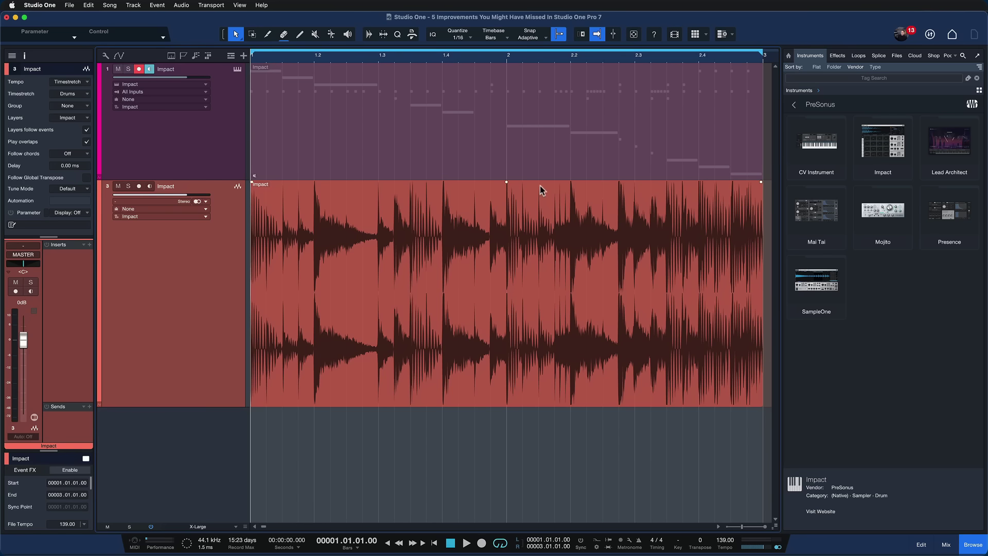
left_click(534, 163)
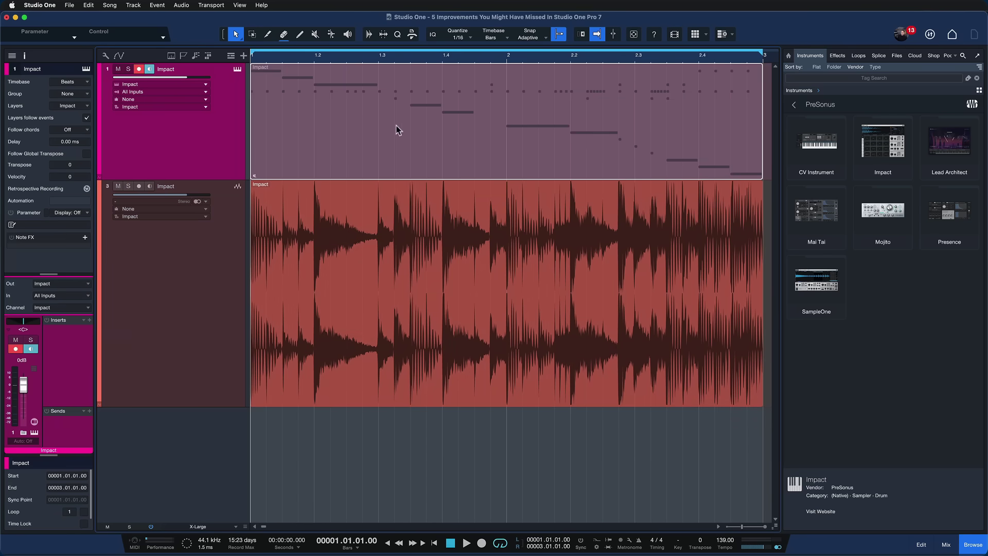
double_click(328, 116)
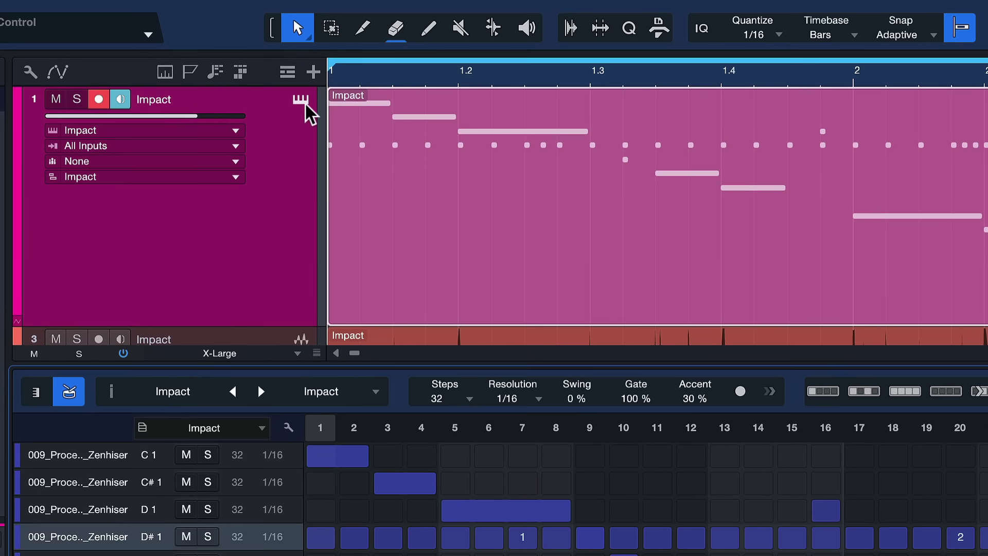
Open and close the Impact window, then dock Impact's pad controls beside the pattern steps.
left_click(237, 69)
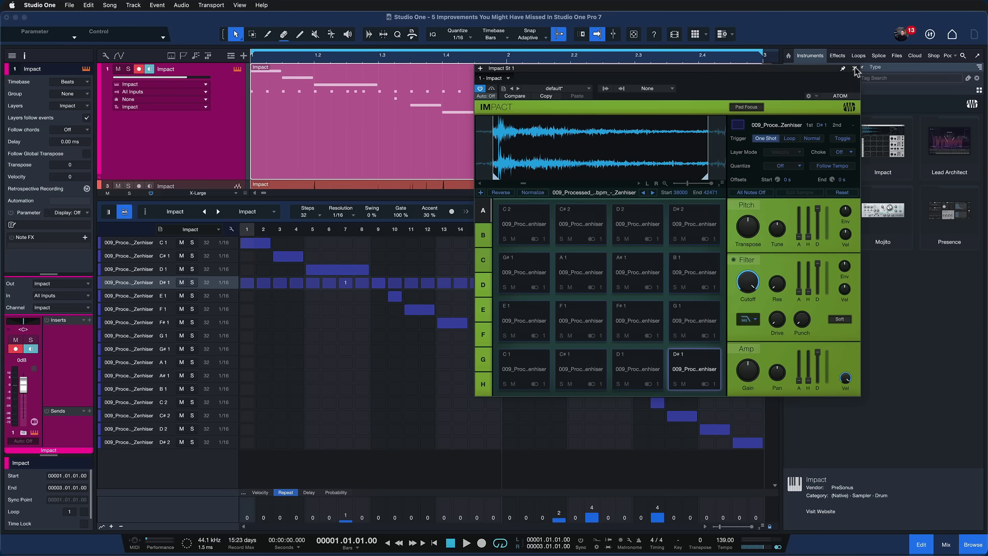
left_click(855, 68)
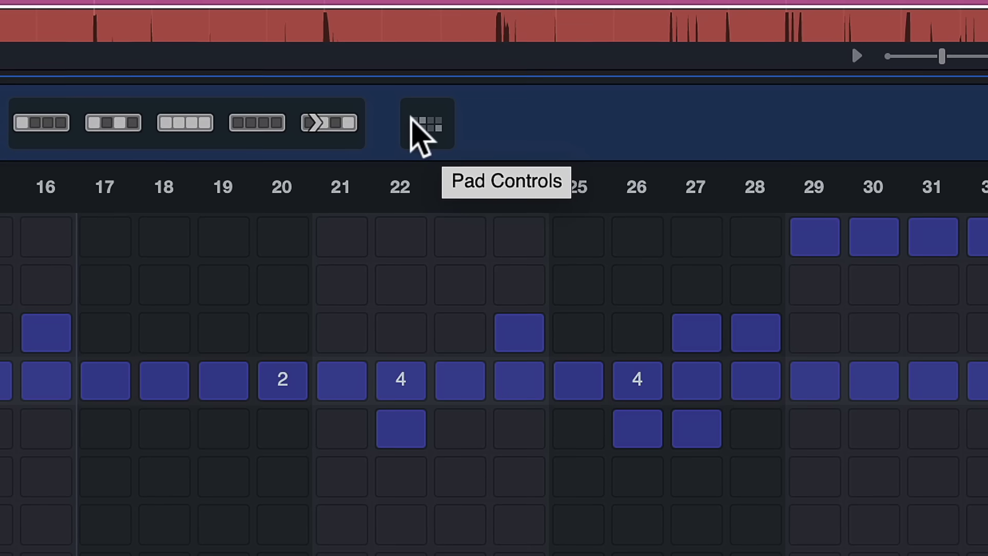
left_click(412, 119)
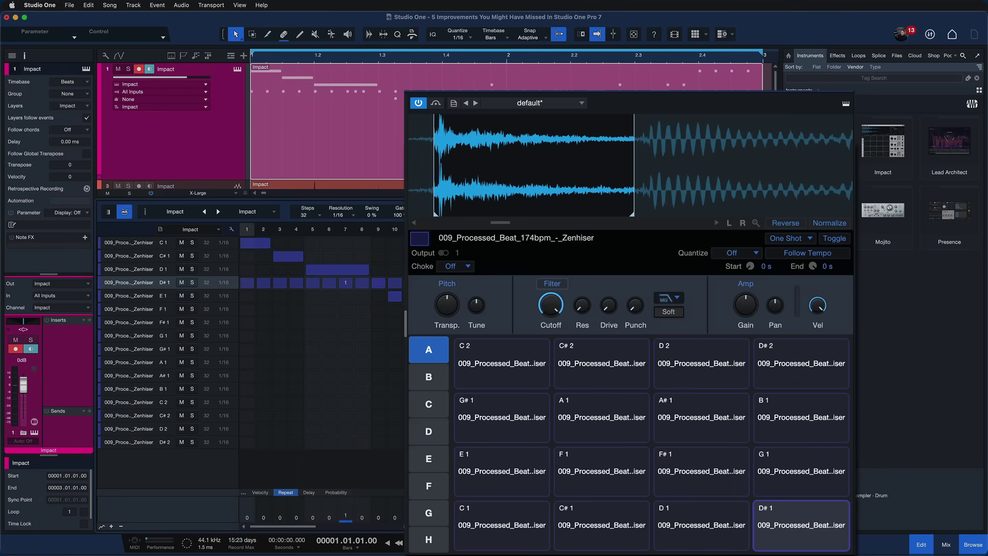
Select the C# 2 pad, raise its filter cutoff to 20 kHz, and close the browser.
left_click(145, 255)
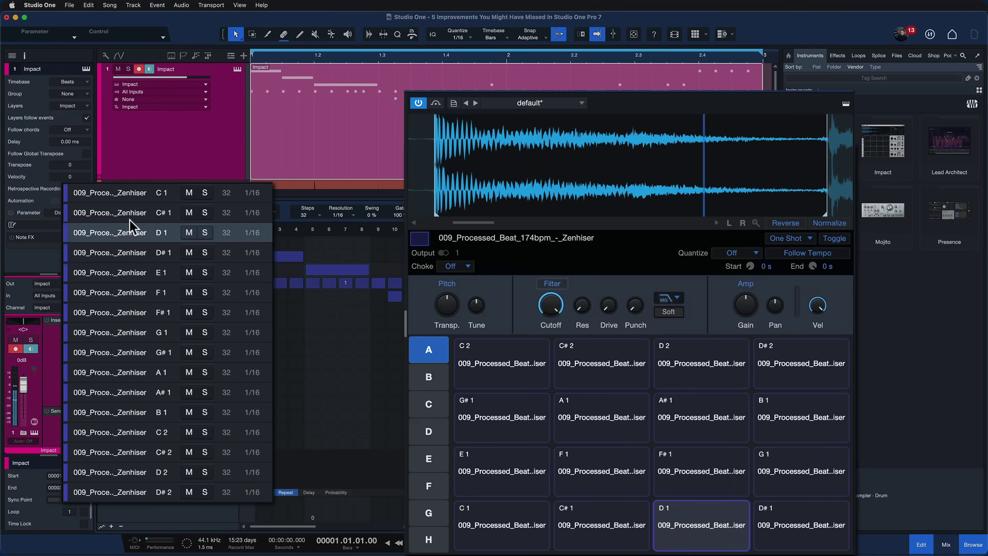
left_click(127, 194)
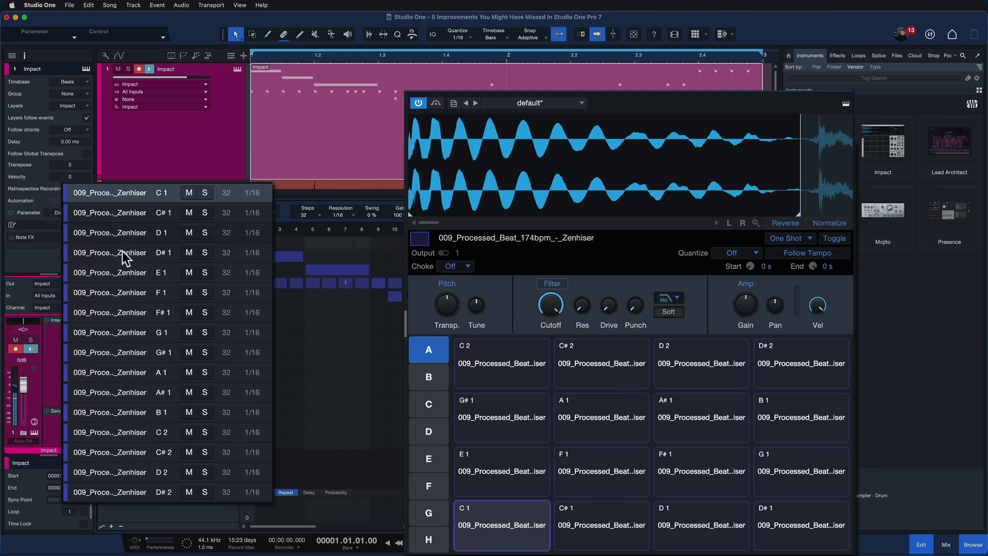
left_click(118, 313)
left_click(122, 392)
left_click(133, 448)
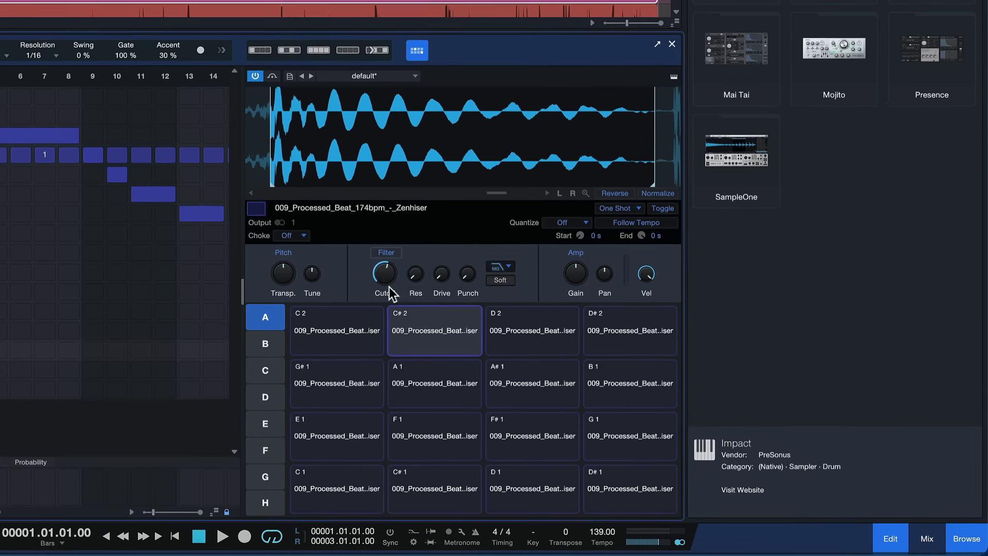
left_click_drag(580, 366, 569, 284)
left_click(962, 524)
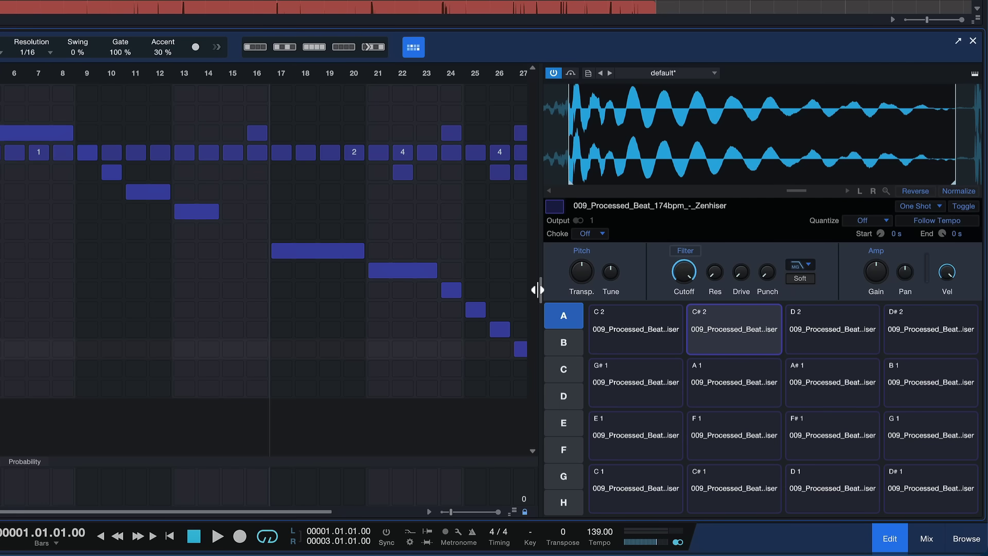
Widen the pattern grid to all 32 steps, bring the bounced audio track into view, and select the D 1 pad.
left_click_drag(536, 288, 637, 297)
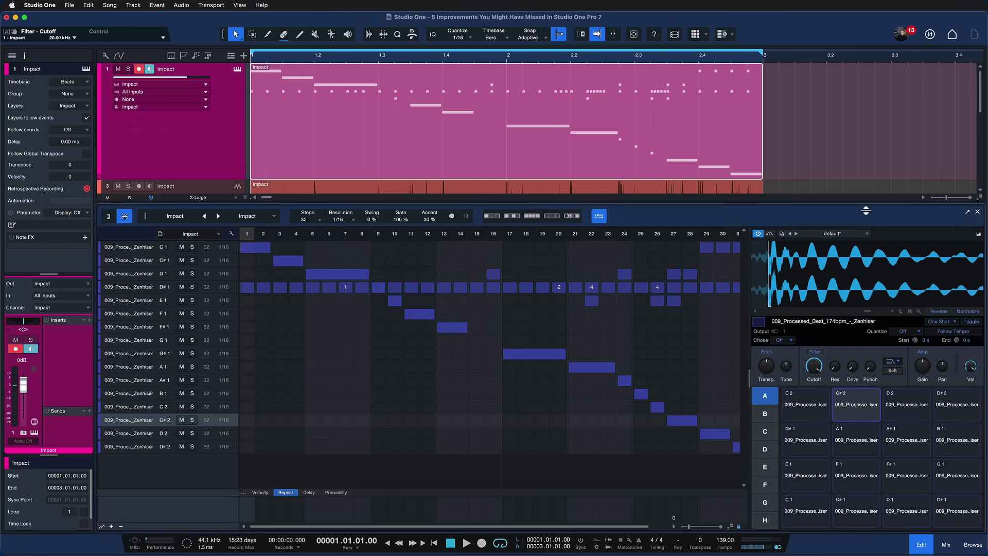
left_click_drag(813, 44, 796, 252)
left_click_drag(852, 341, 850, 329)
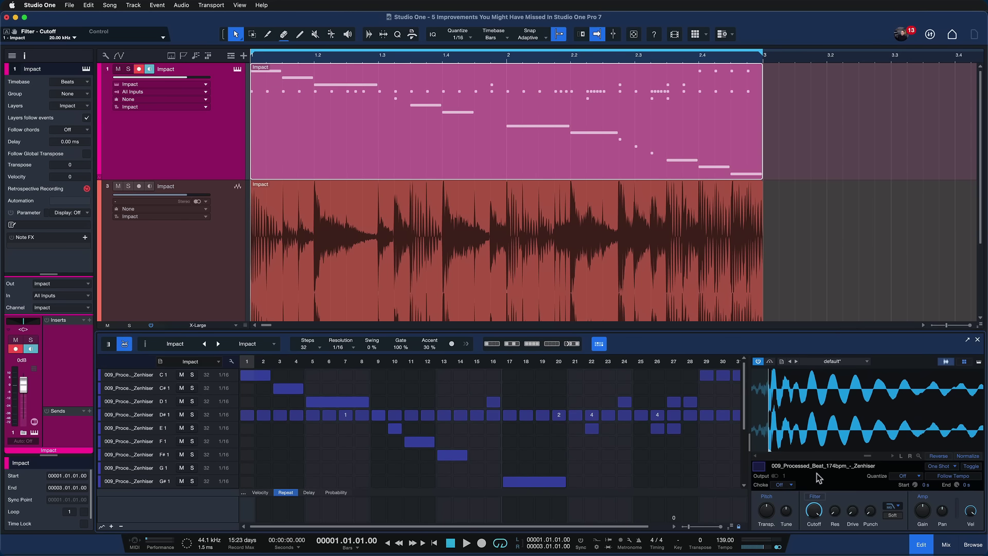
left_click(161, 405)
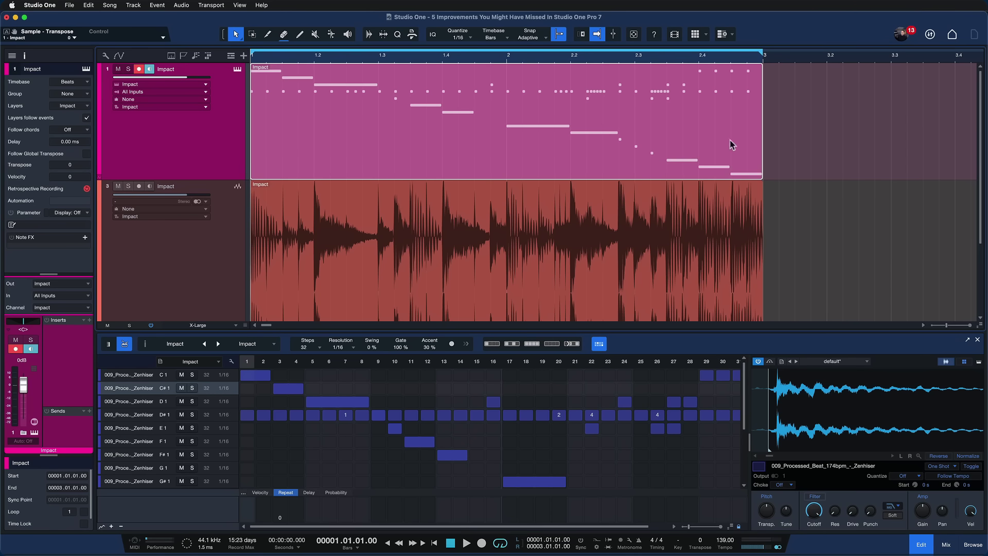
Browse Files to _FAVS > Snares, preview Body and Dubstep Snare, and pick Snare Glowstix 4.wav.
left_click(969, 546)
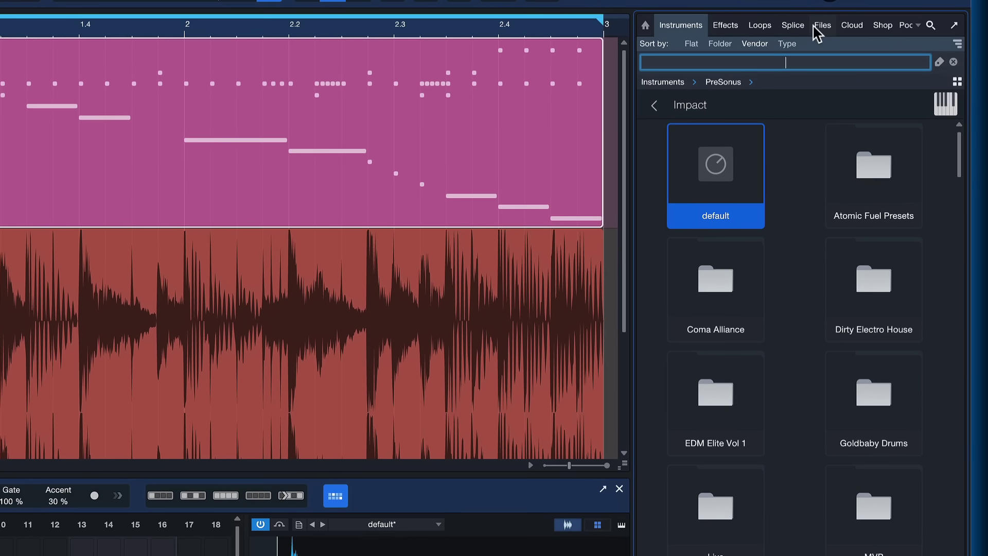
left_click(814, 26)
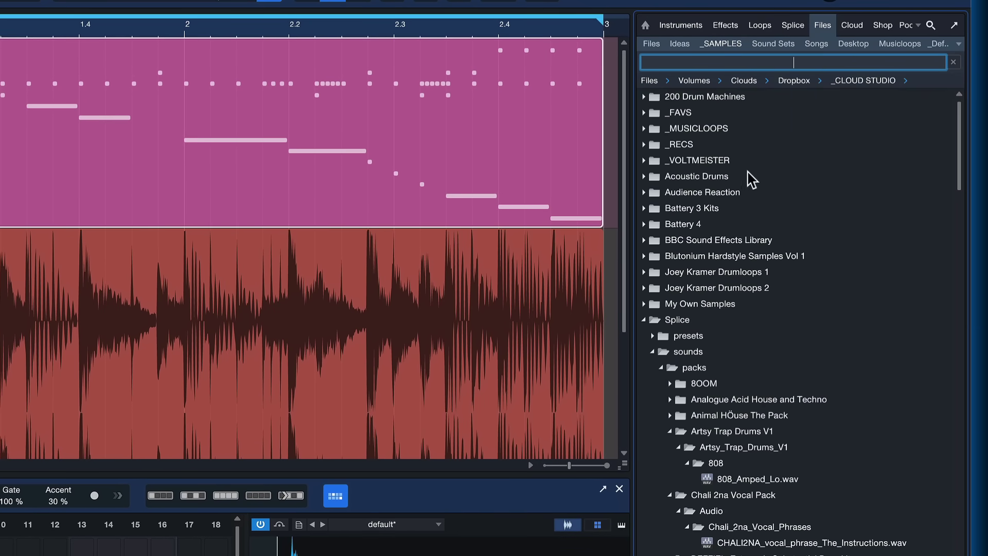
double_click(687, 114)
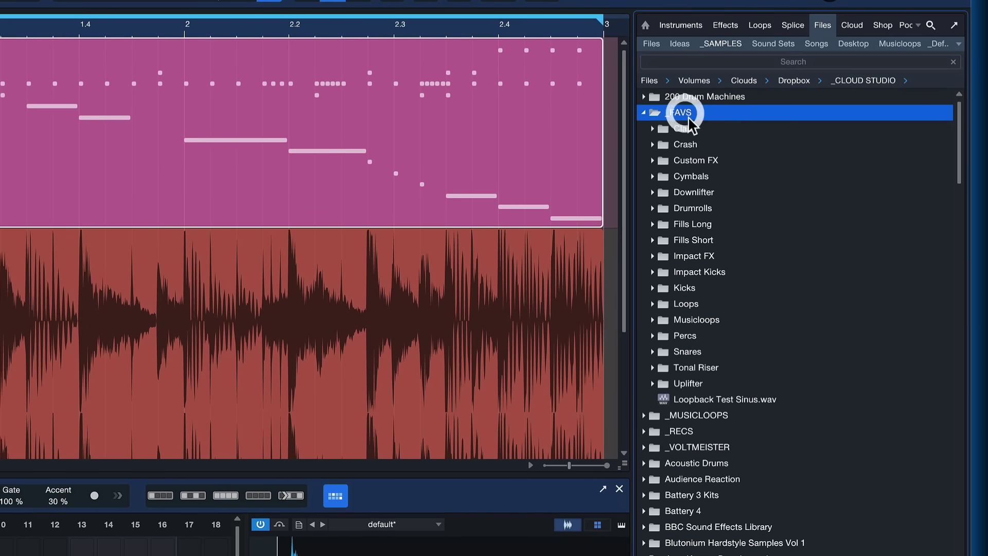
double_click(702, 350)
left_click(735, 366)
left_click(733, 382)
left_click(758, 528)
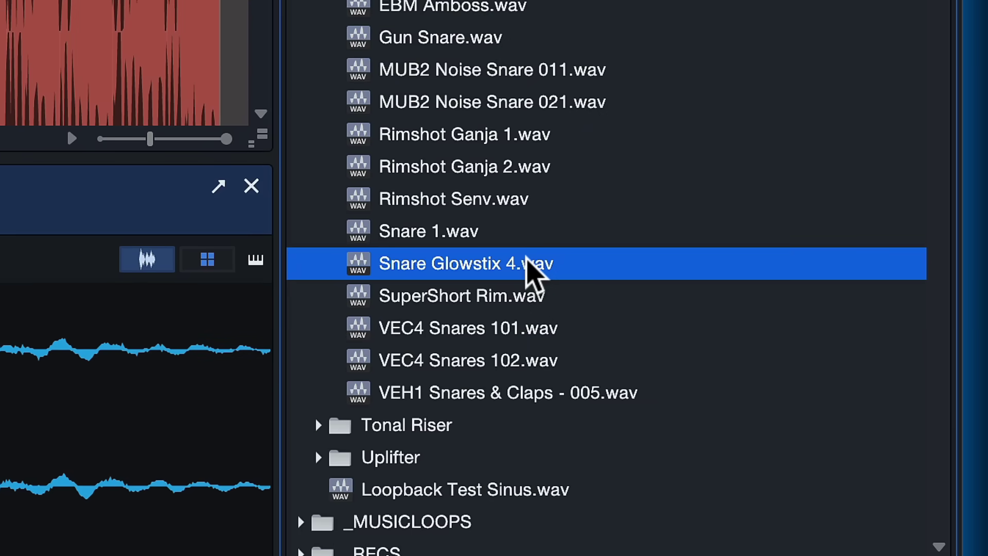
Drop Snare Glowstix 4 onto the E 1 pad and check the D 1 and new snare pads.
left_click_drag(530, 272, 103, 335)
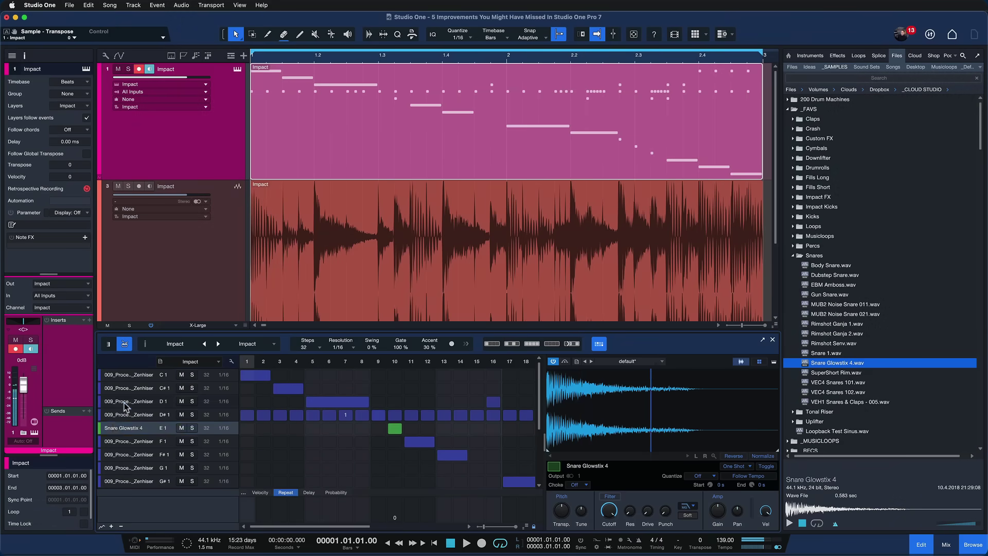
left_click(129, 401)
left_click(128, 427)
Route Impact's D 1 pad to Stereo output 3 and show the console with Impact St 1–4.
left_click(128, 401)
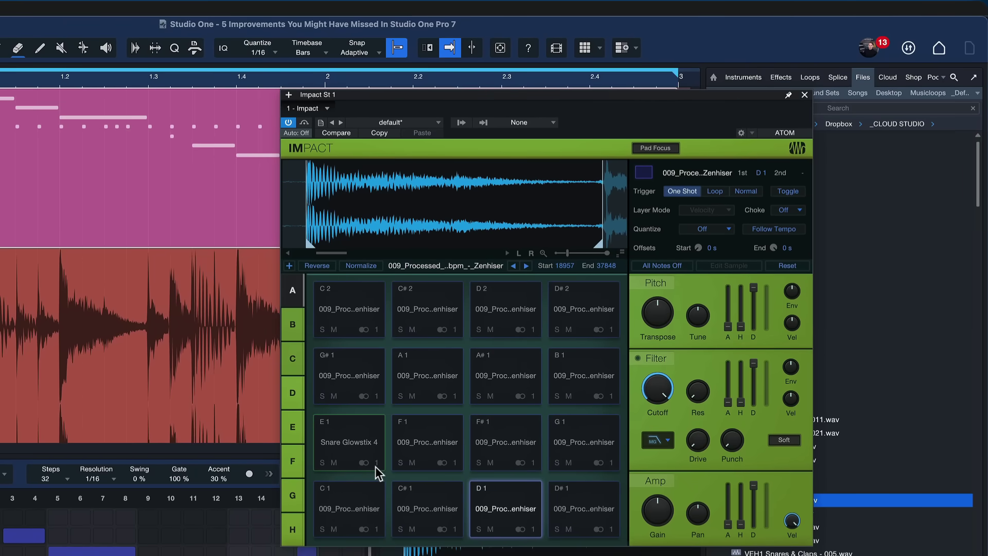
left_click(375, 463)
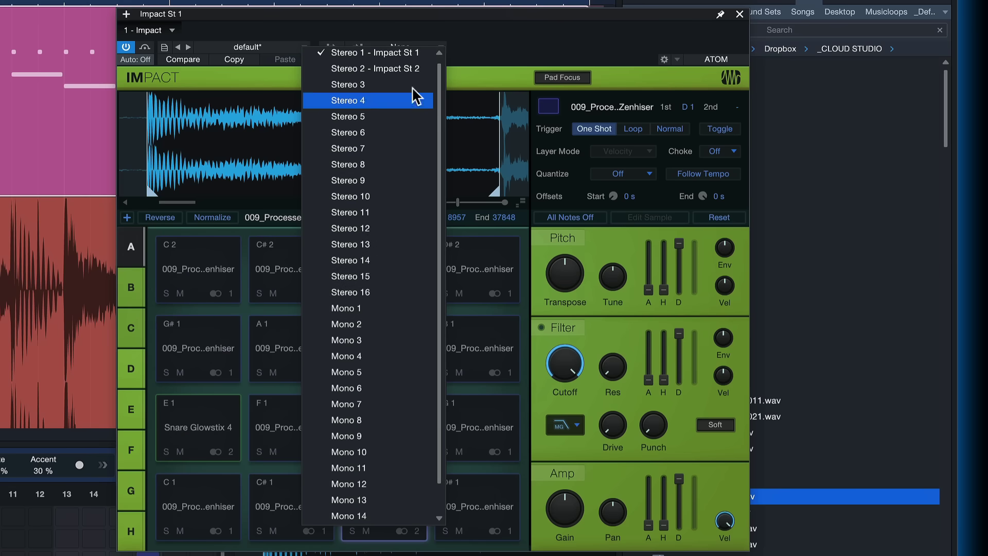
left_click(416, 87)
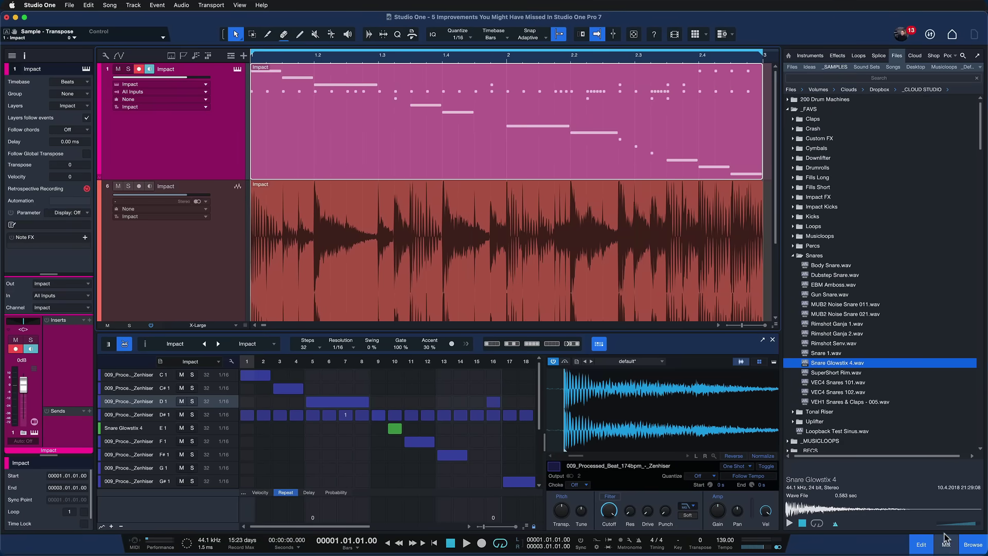
left_click(946, 541)
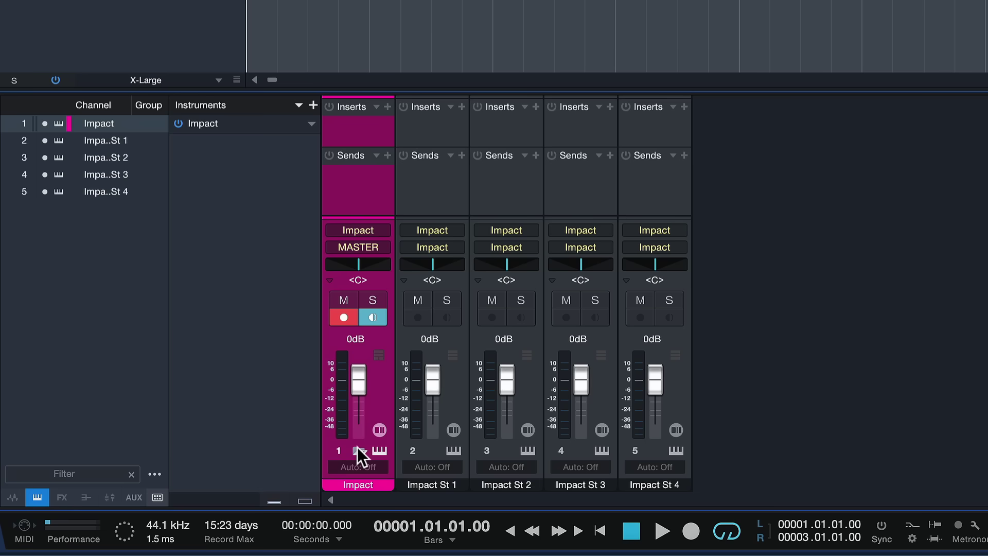
Fold and unfold the Impact sub-outputs, setting the Impact fader to +0.9 dB.
left_click(358, 448)
left_click(358, 448)
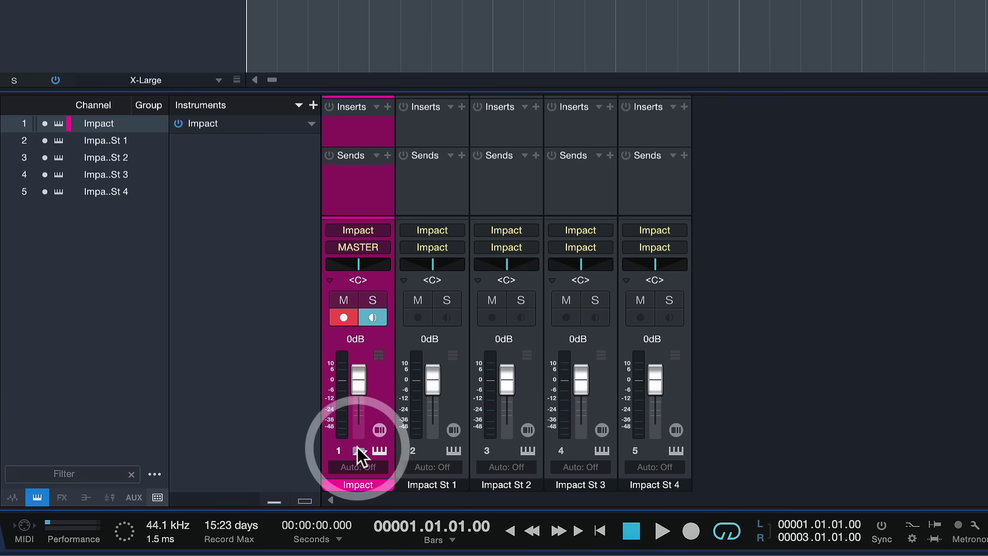
left_click(358, 449)
left_click(357, 449)
left_click(357, 449)
left_click(357, 449)
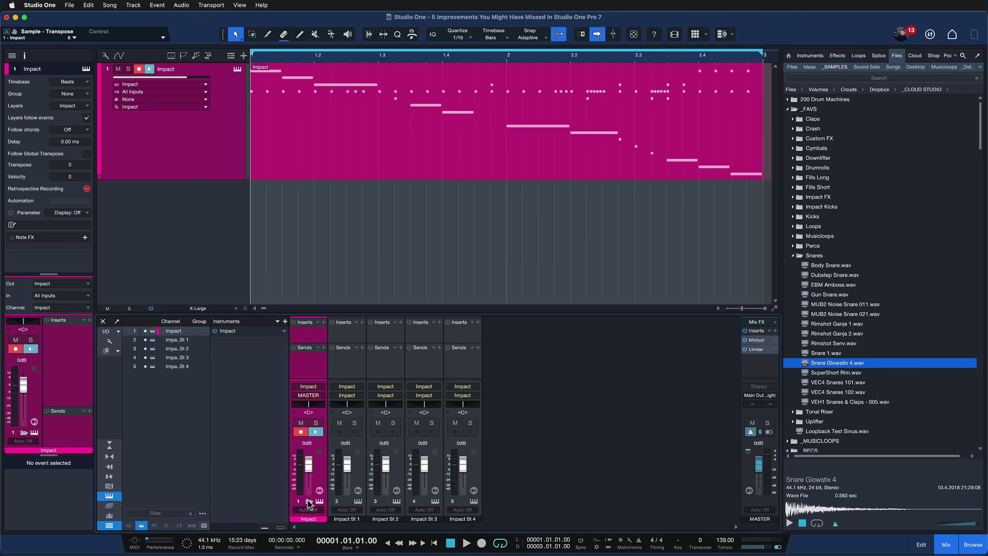
left_click(309, 502)
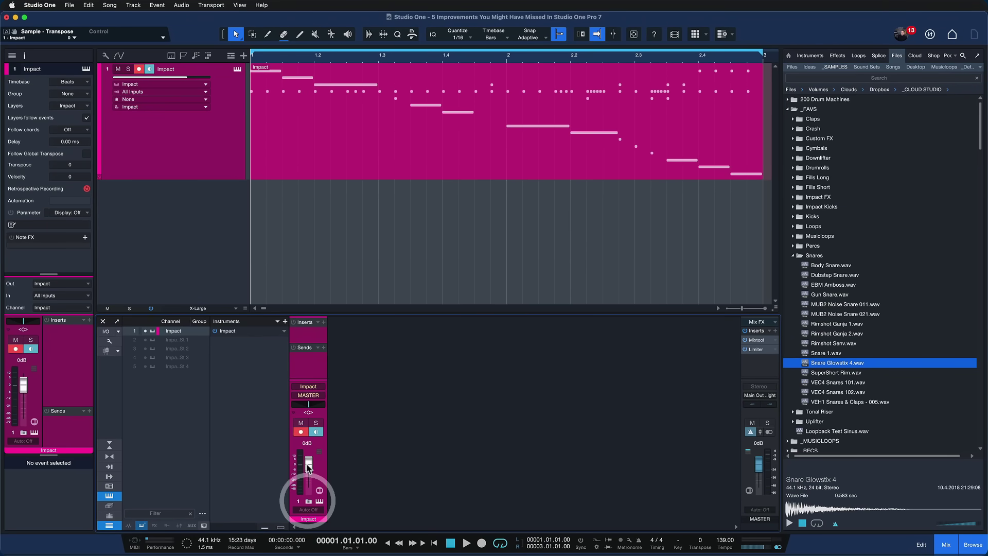
left_click_drag(308, 464, 307, 468)
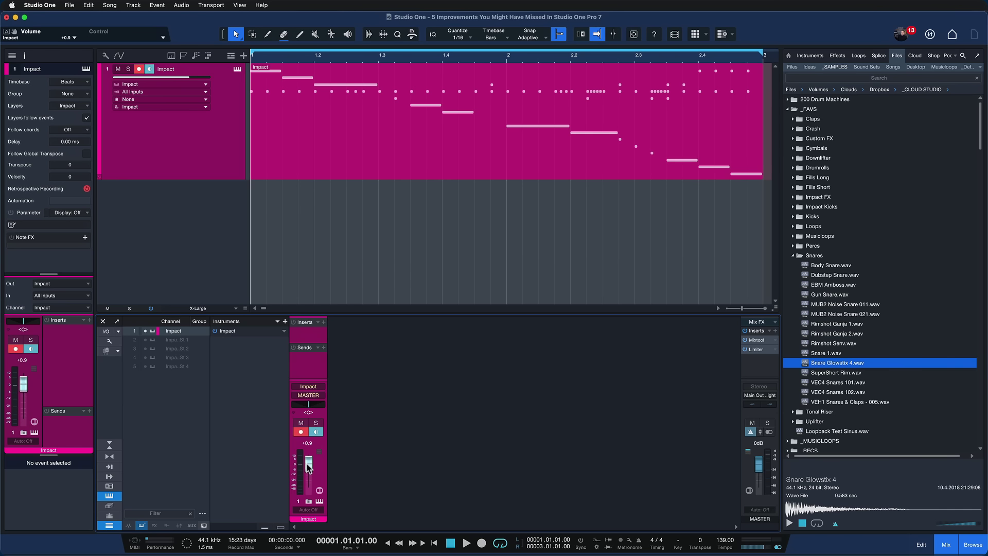
left_click(309, 500)
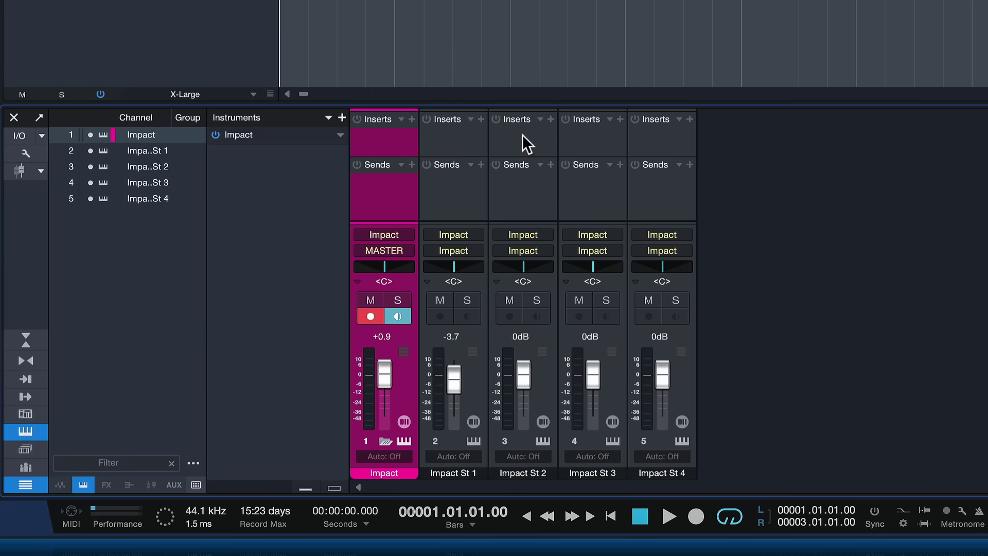
Insert Pro EQ on Impact St 2, found by searching 'pro' in the plugin list.
left_click(551, 113)
type("pro")
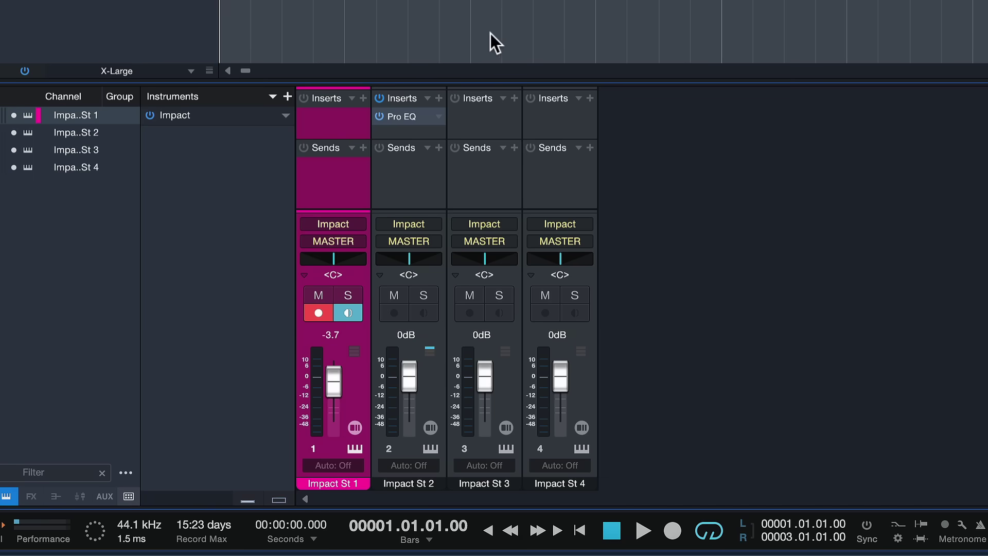
Create an Impact instrument bus for outputs St 1–4, then select the main Impact channel.
right_click(366, 182)
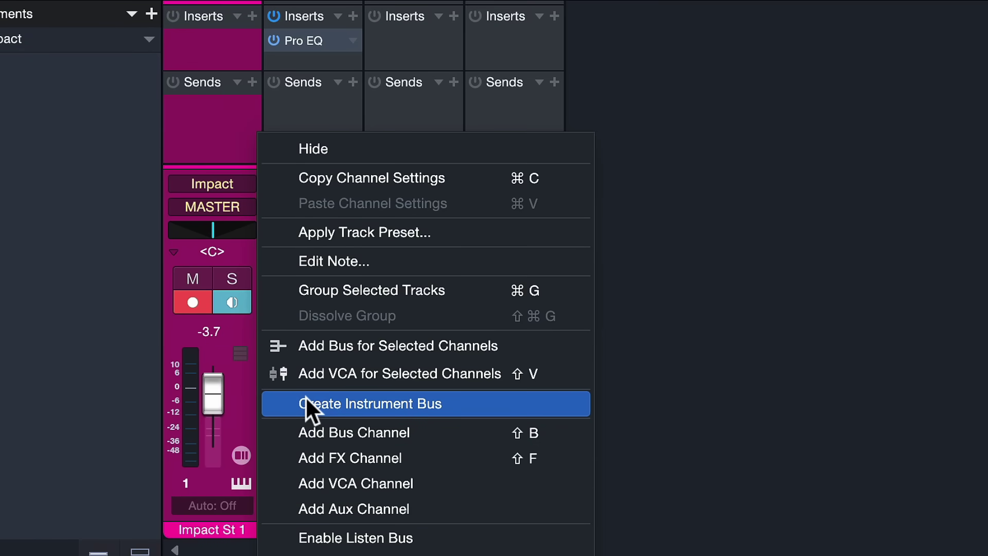
left_click(306, 399)
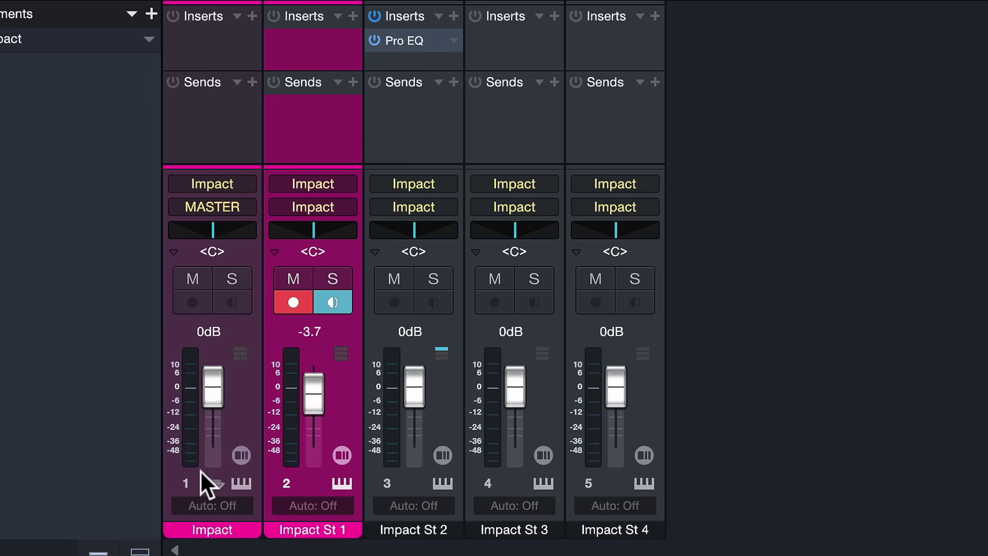
left_click(200, 474)
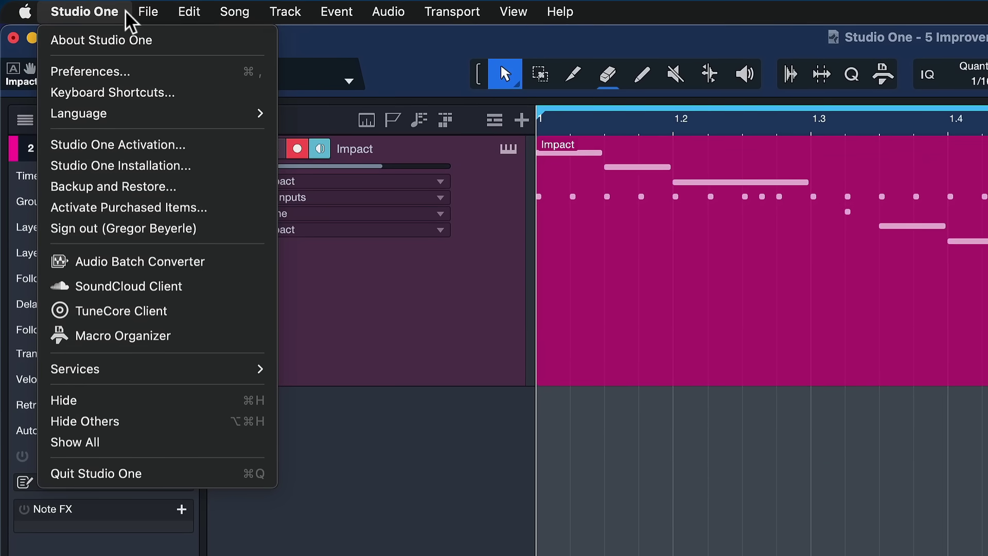
In Console preferences, toggle 'Automatically create busses for multi-out instruments' off and back on.
left_click(98, 71)
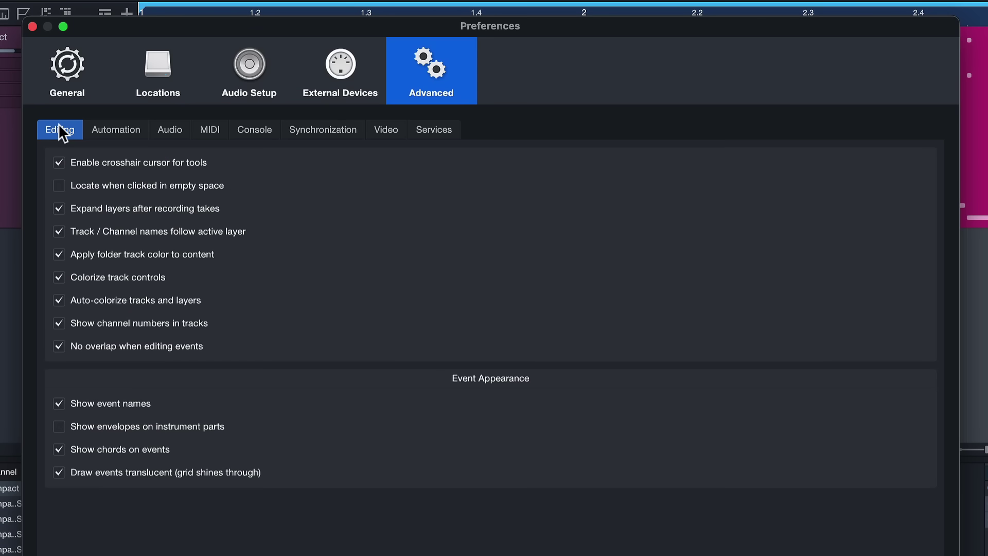
left_click(269, 135)
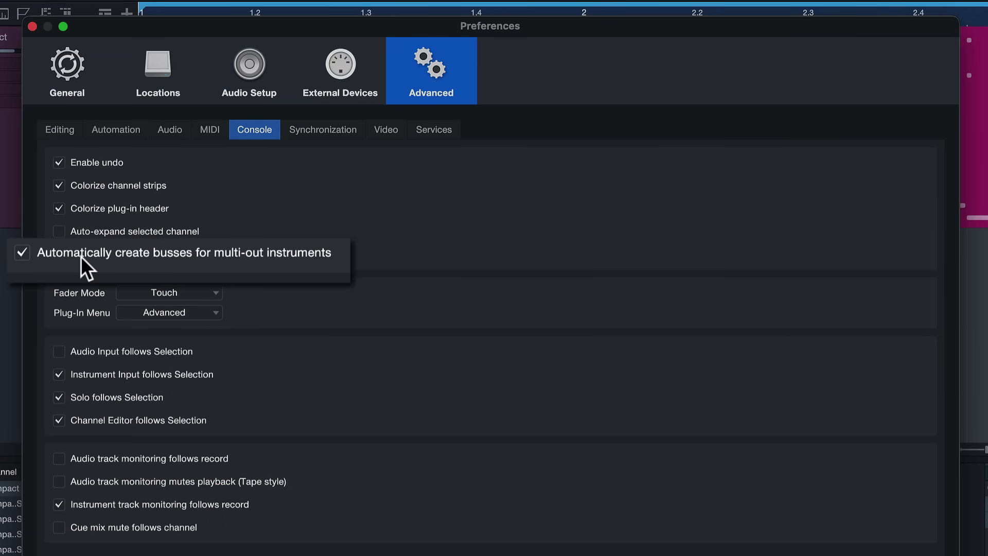
left_click(103, 255)
left_click(103, 255)
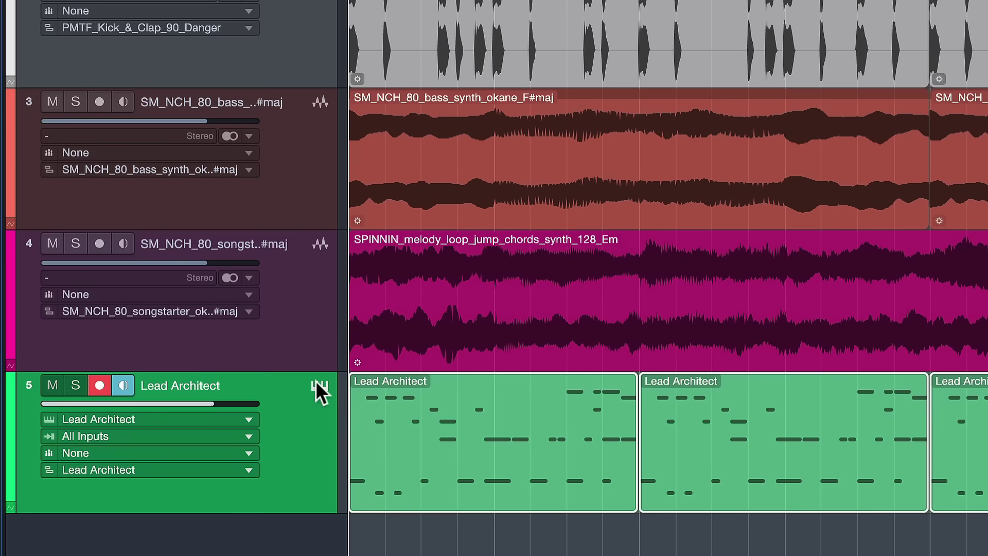
left_click(236, 336)
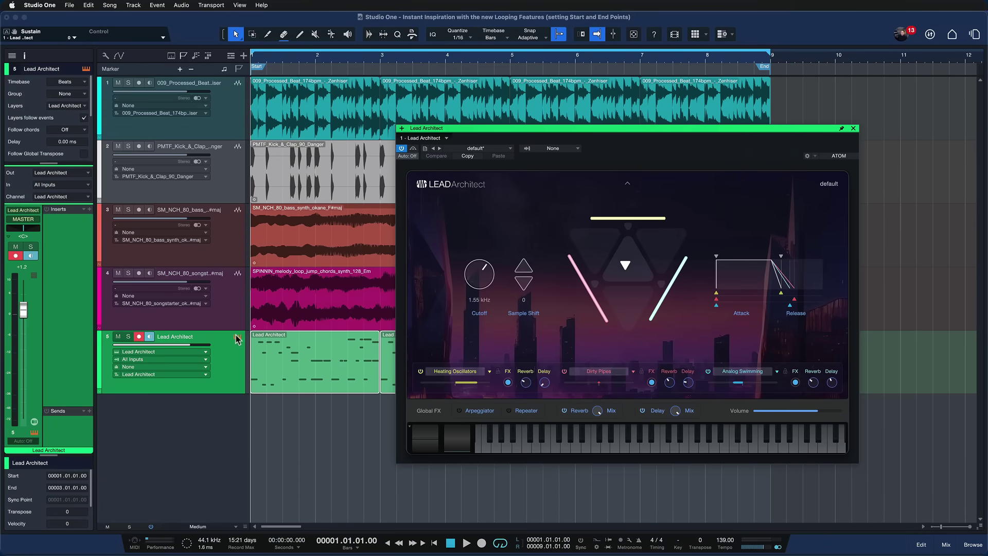
left_click(236, 336)
key("s")
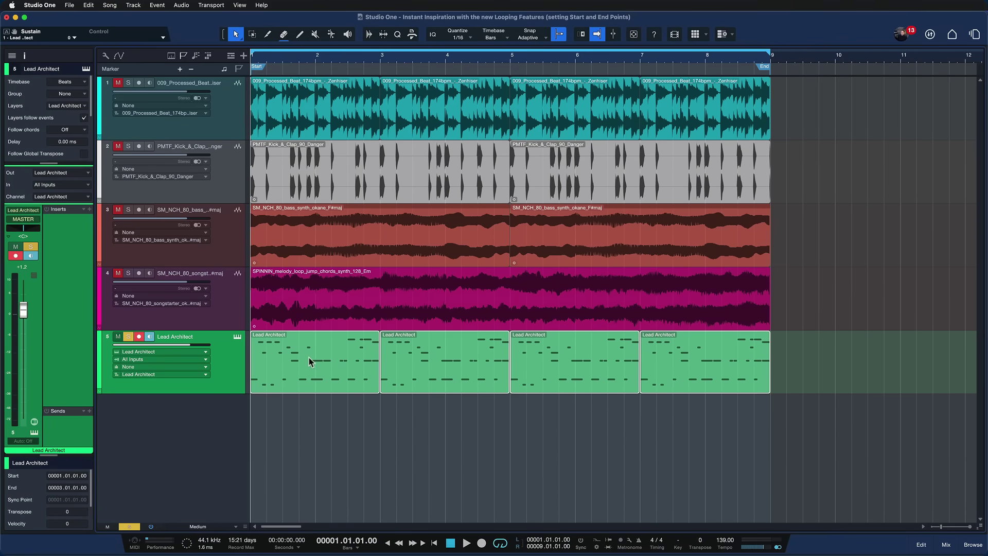
key("space")
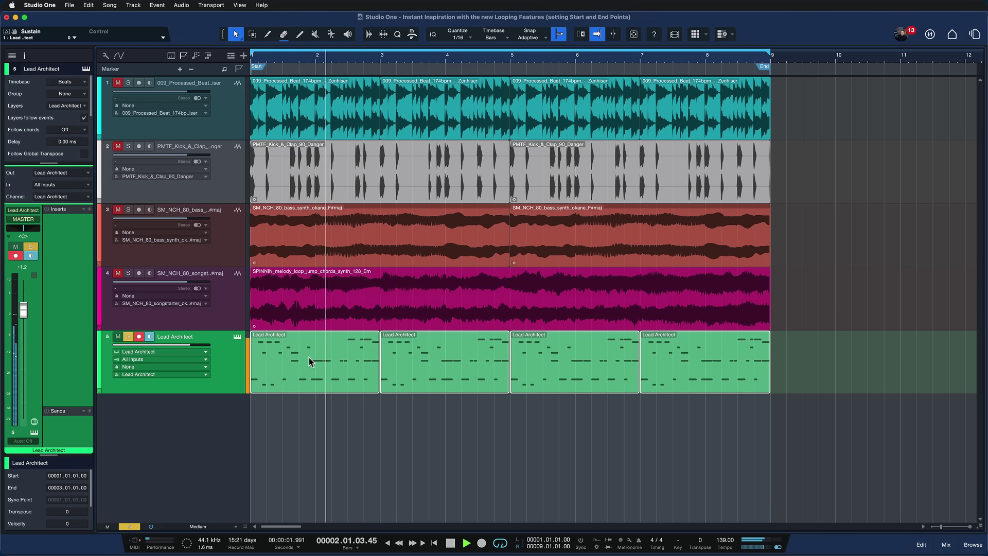
key("space")
key("s")
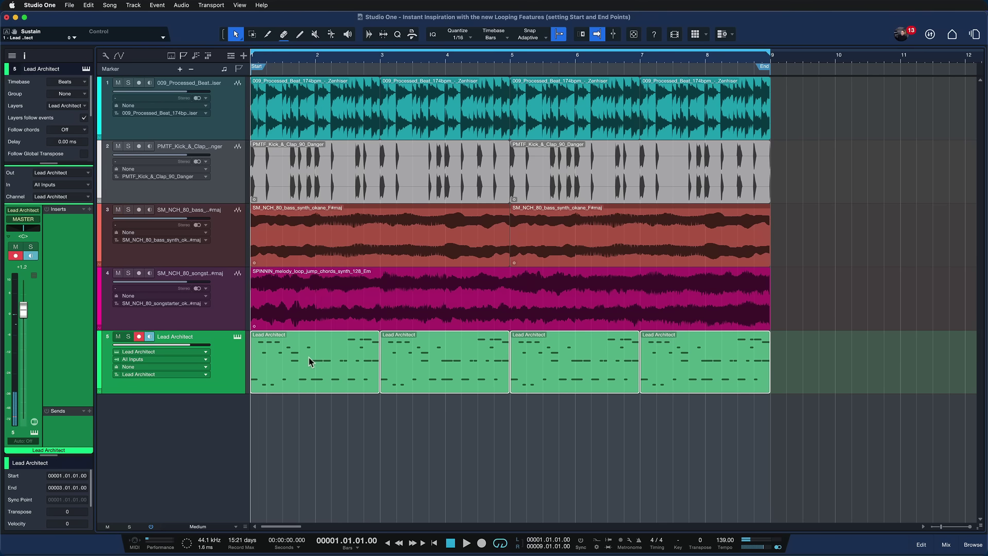
key("space")
Delete Lead Architect parts 2–4 and the test duplicates, keeping only the first part.
left_click_drag(804, 446, 474, 359)
key("Delete")
left_click(293, 368)
key("d")
key("d")
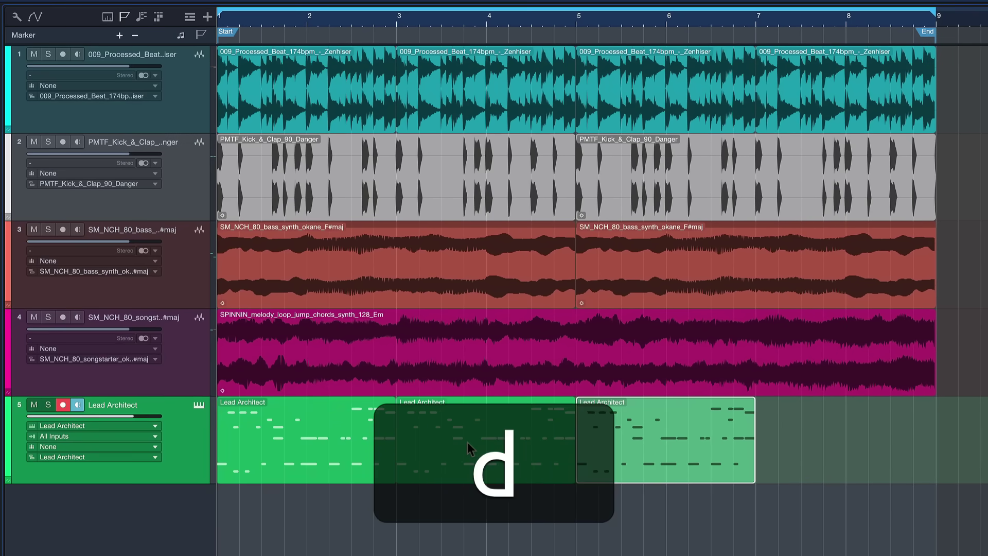
key("d")
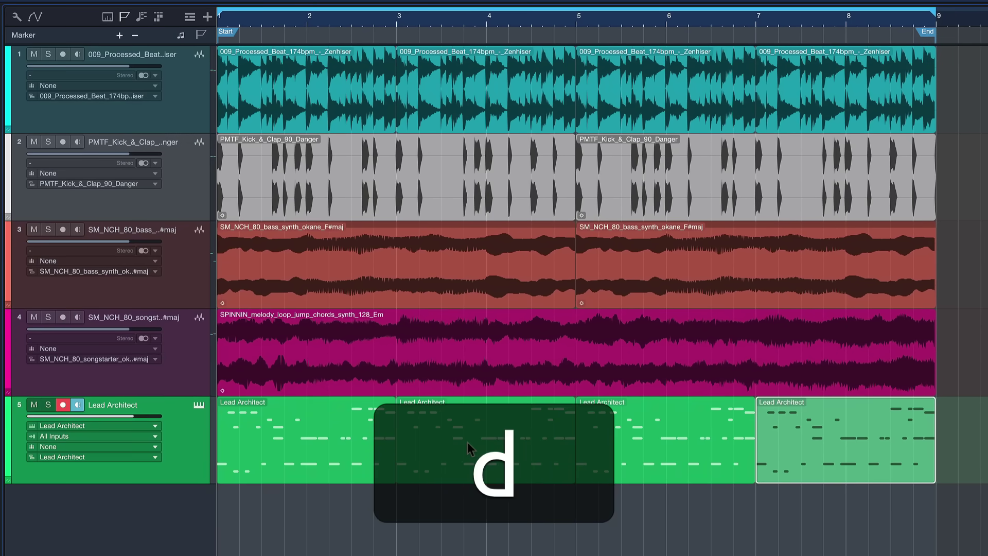
left_click_drag(912, 549, 464, 443)
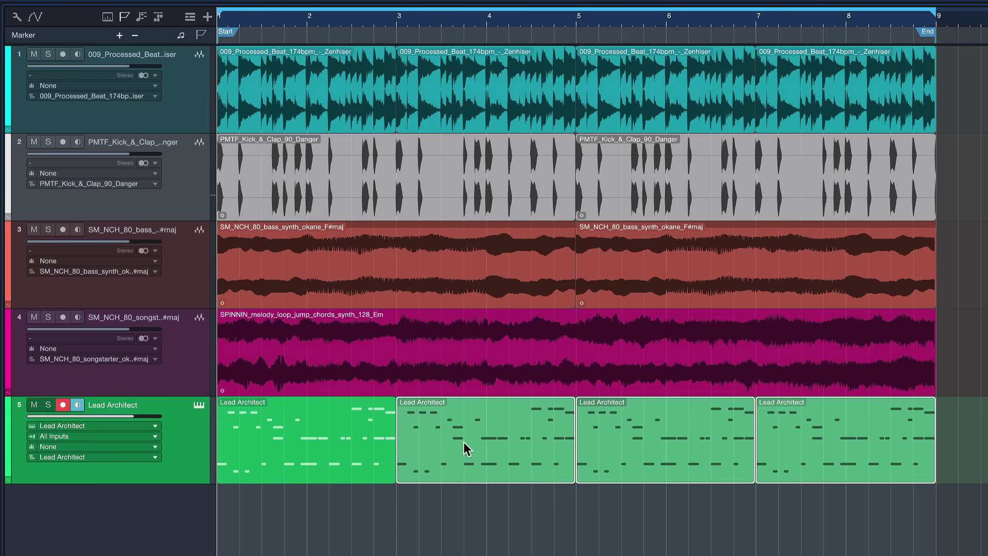
key("BackSpace")
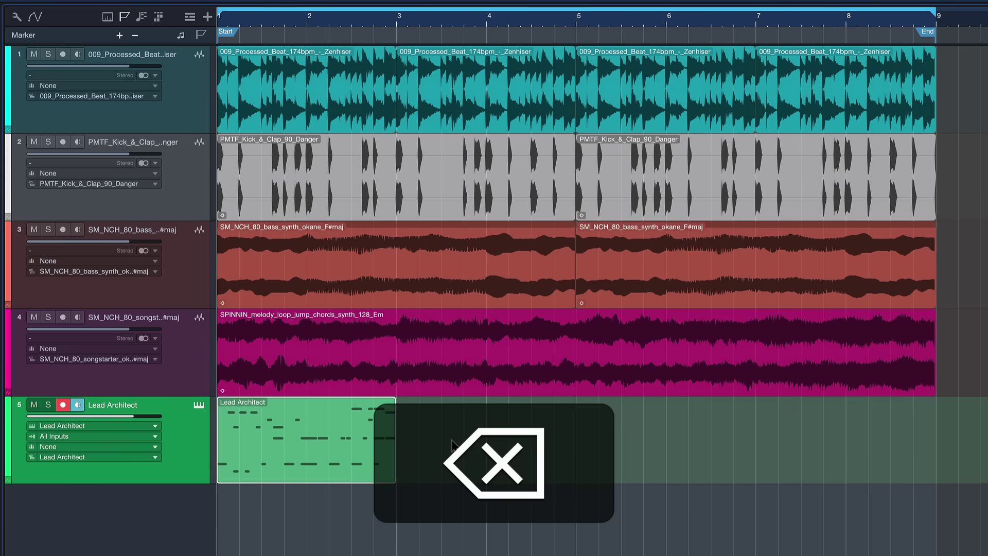
left_click(374, 439)
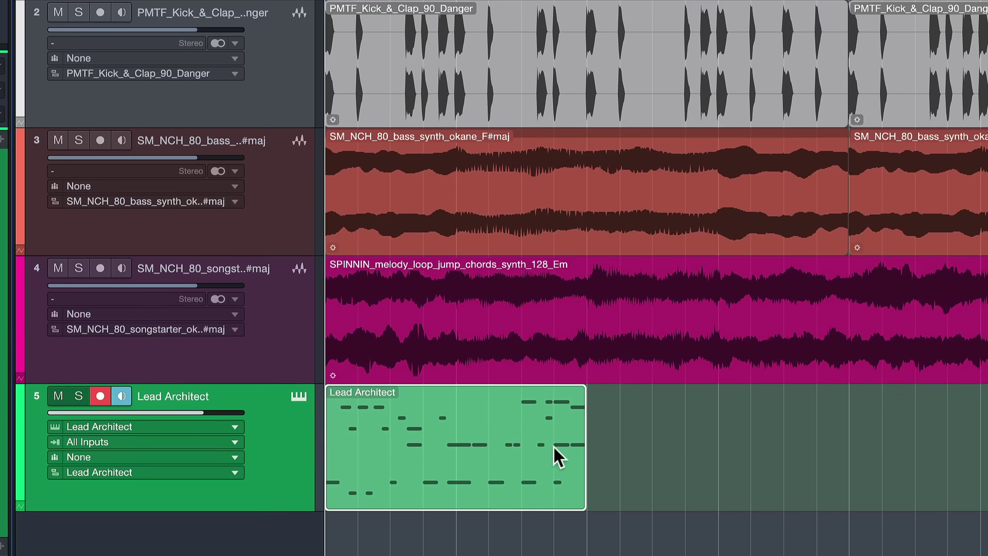
Turn on Loop for the Lead Architect part so it repeats to bar 9.
right_click(374, 439)
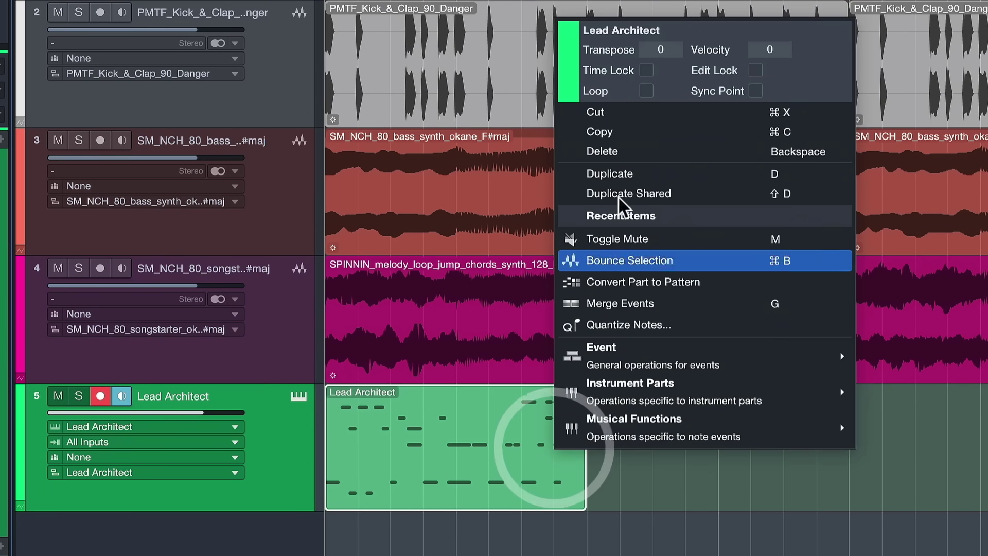
left_click(645, 92)
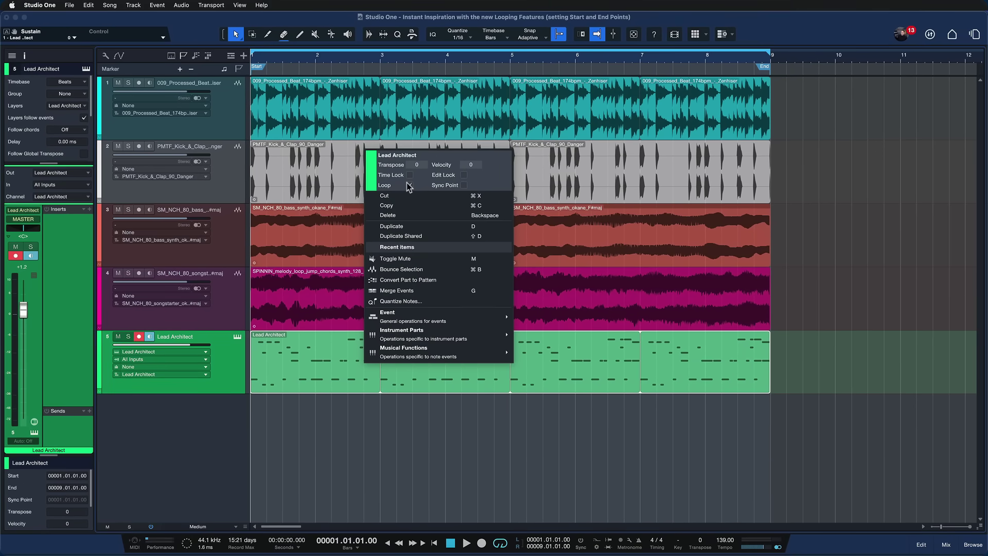
left_click(339, 358)
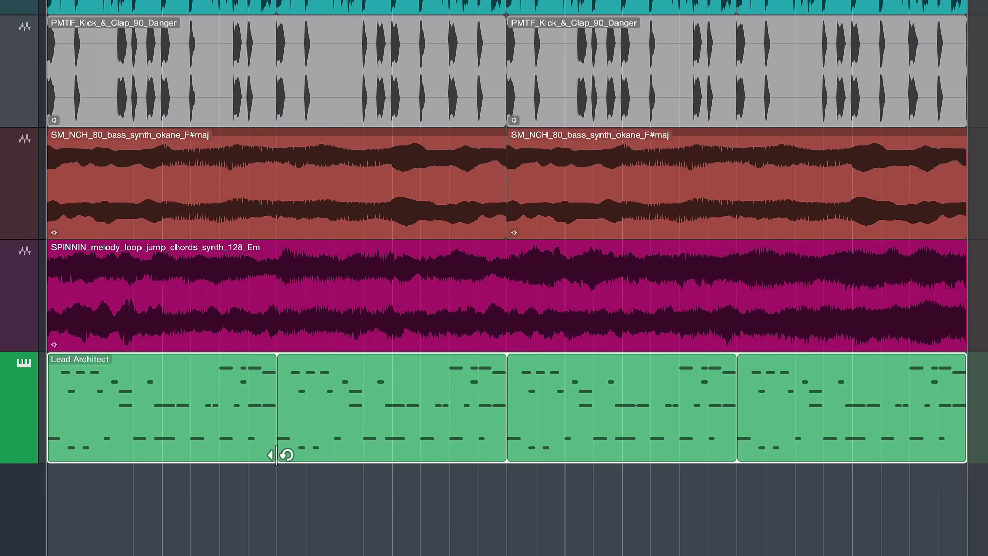
Shorten the Lead Architect loop to 0.02.01.00 and move its start later, checking by playback.
left_click_drag(276, 455, 163, 455)
key("space")
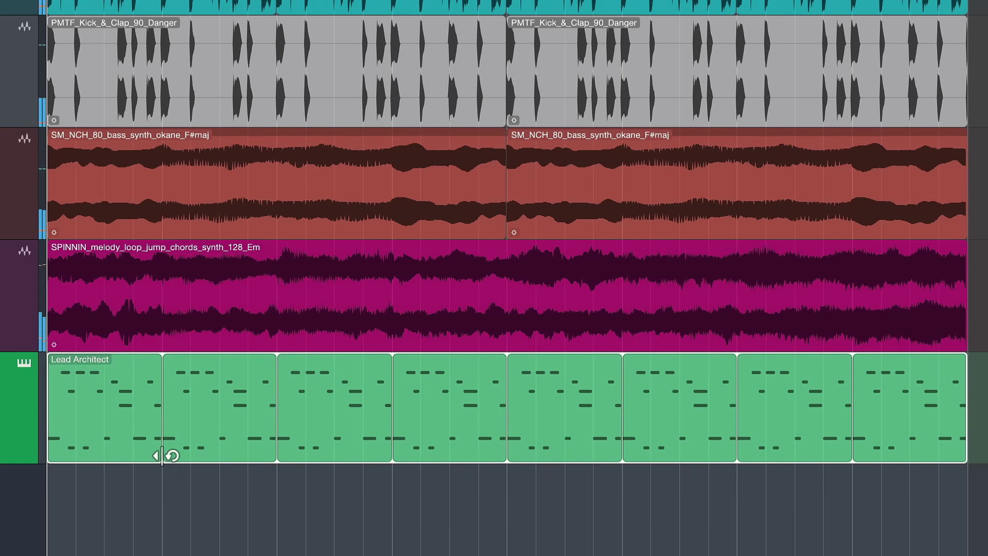
key("alt")
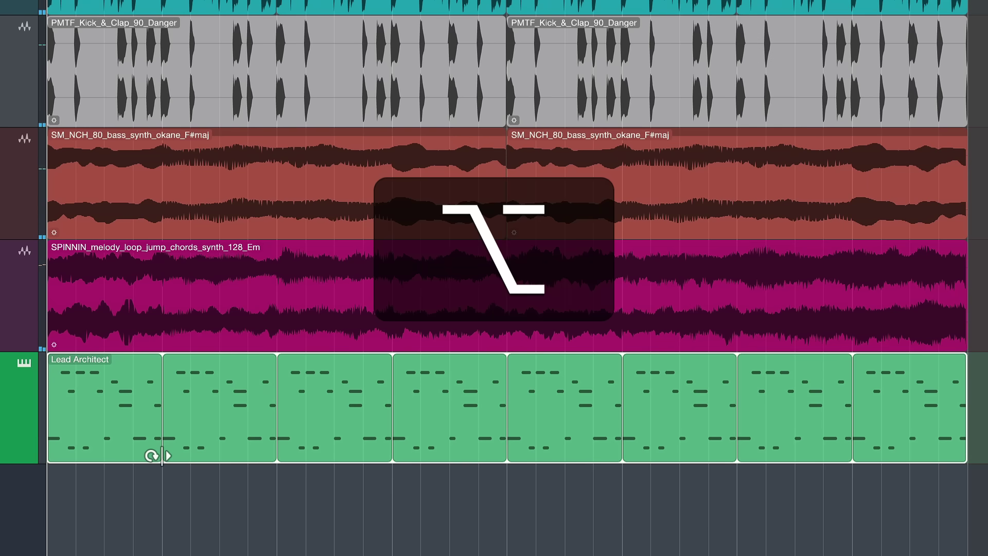
left_click_drag(162, 455, 115, 454)
key("space")
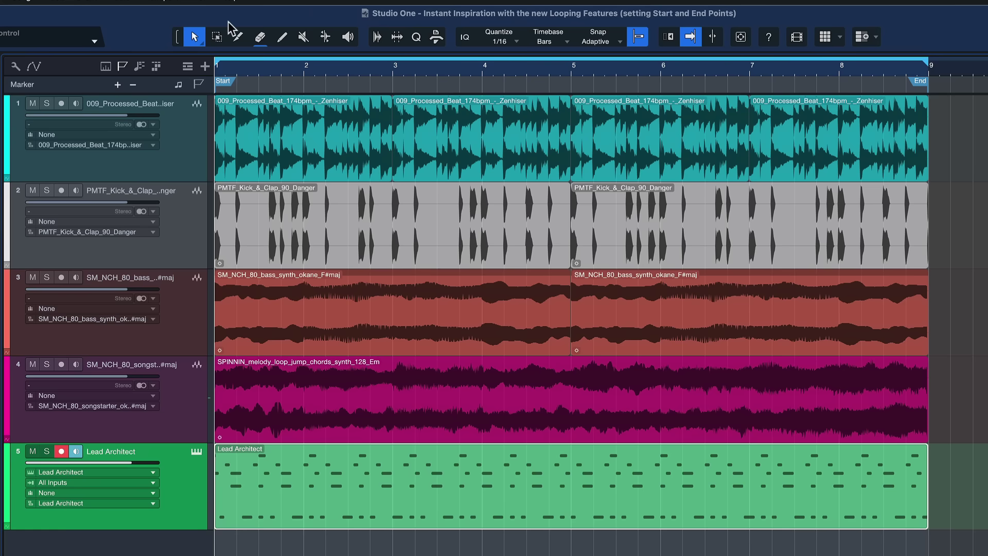
Range-select a short slice of the Lead Architect part and copy it.
left_click(217, 36)
left_click_drag(304, 452, 207, 473)
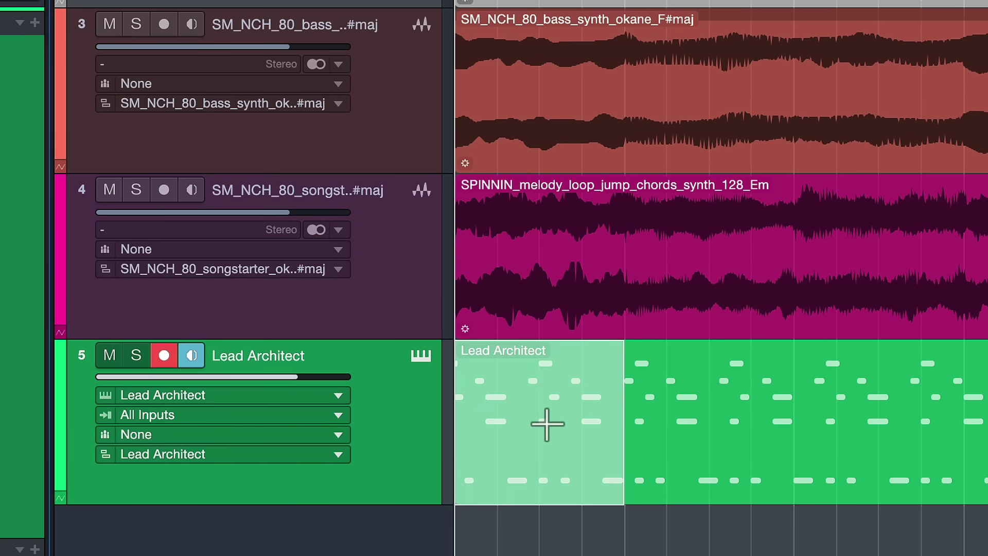
left_click(584, 507)
left_click_drag(536, 382, 614, 384)
key("super+c")
Set the position on the Lead Architect track and undo the last two changes.
left_click(710, 423)
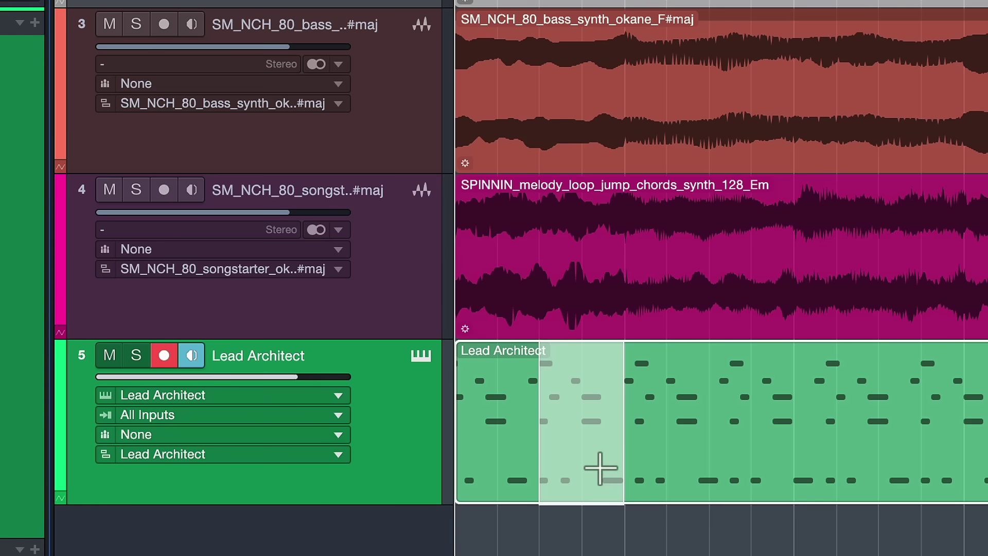
key("super+z")
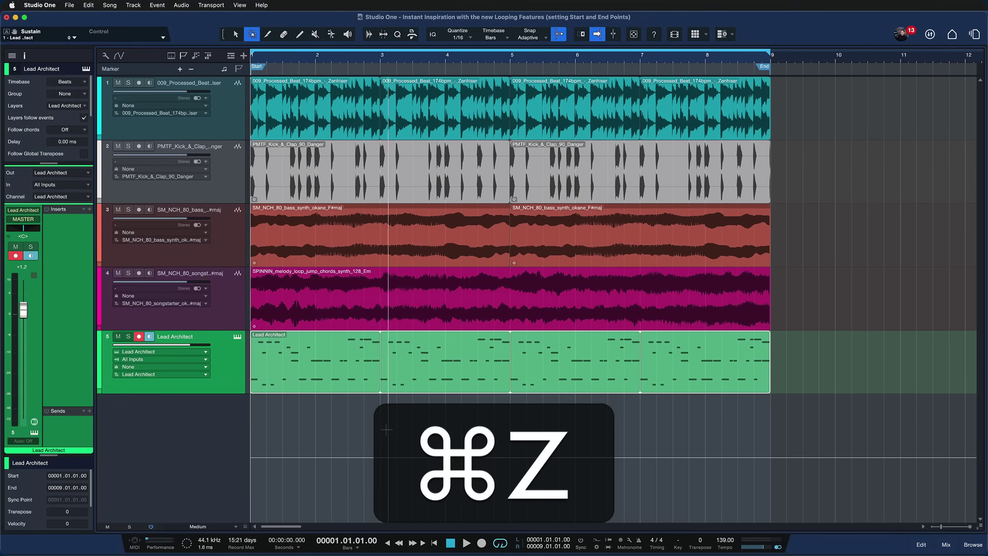
key("super+z")
key("super+z")
key("super+z")
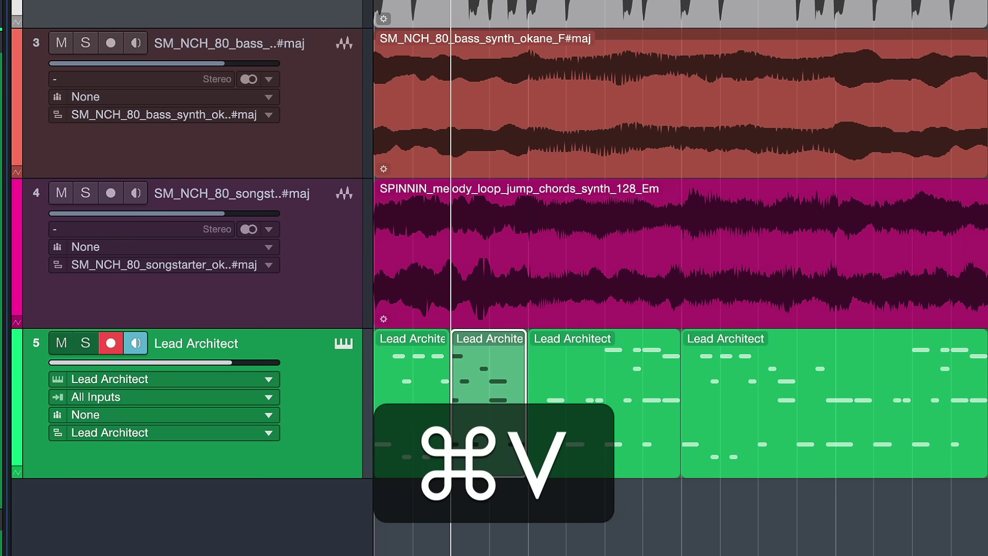
left_click_drag(502, 385, 428, 393)
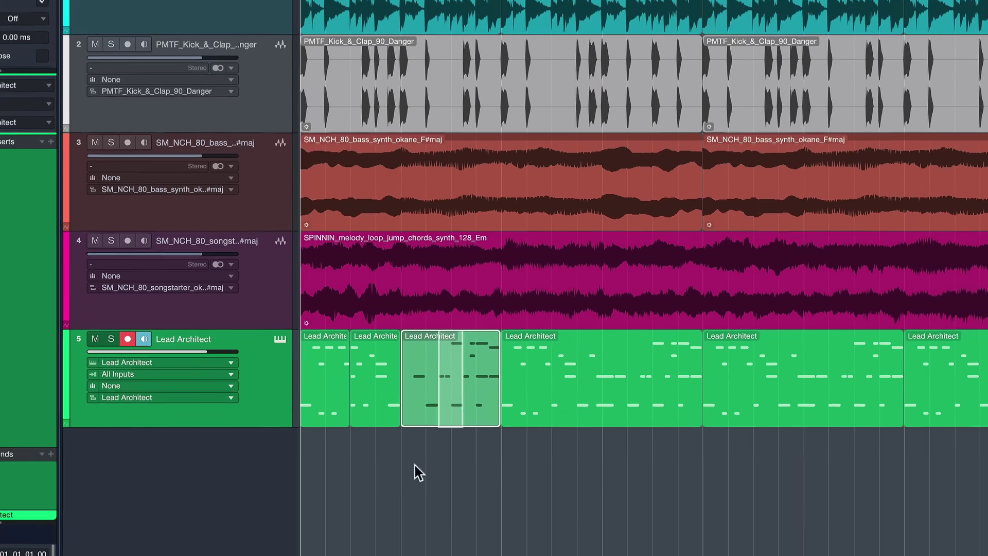
left_click(460, 500)
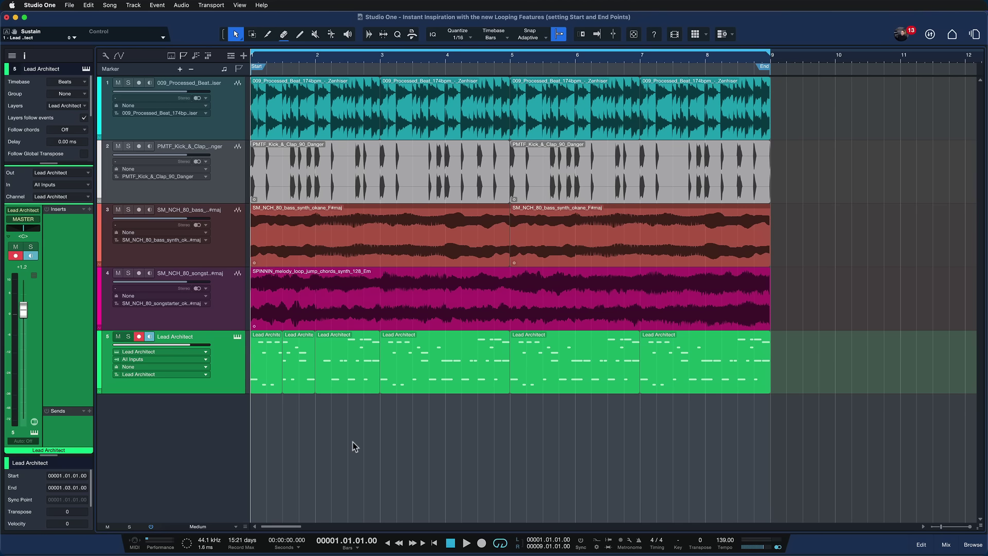
key("space")
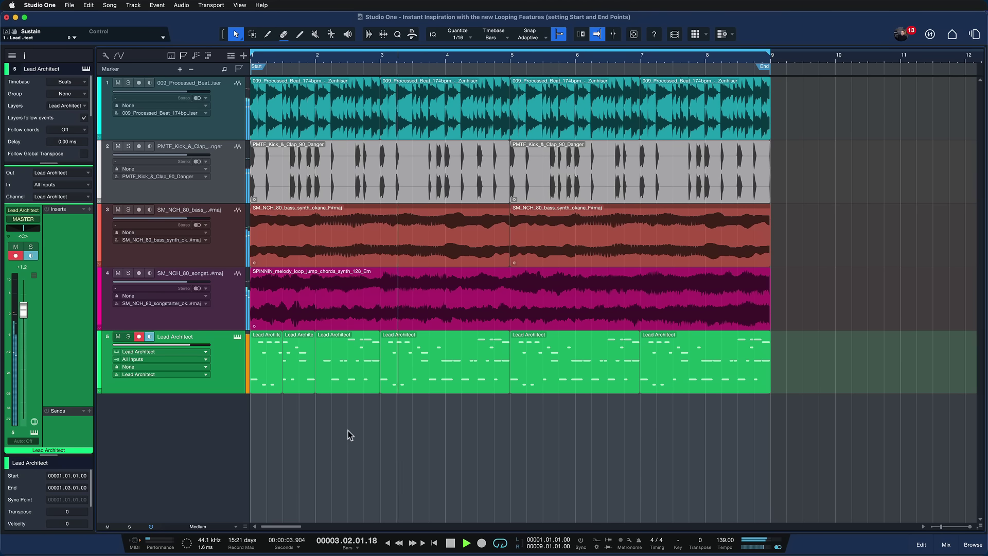
key("space")
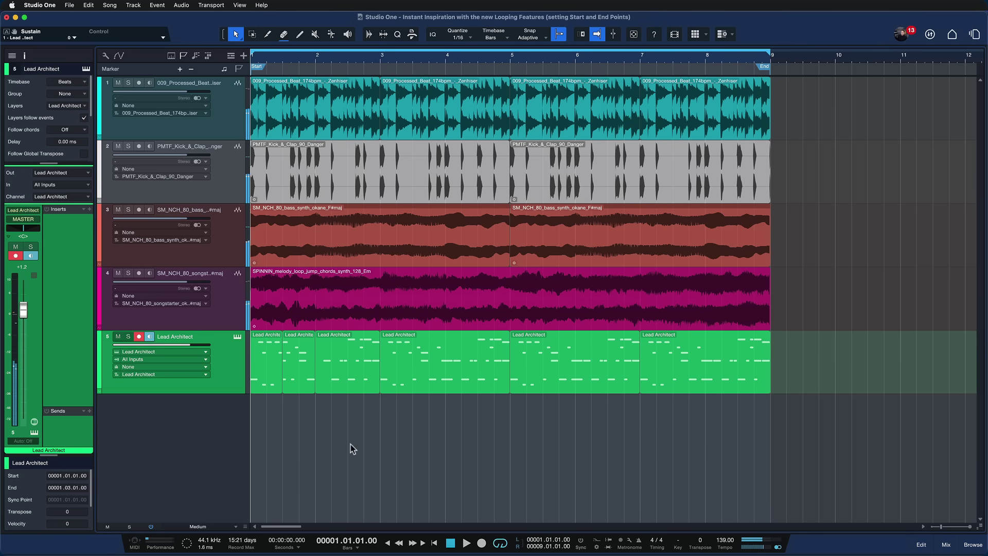